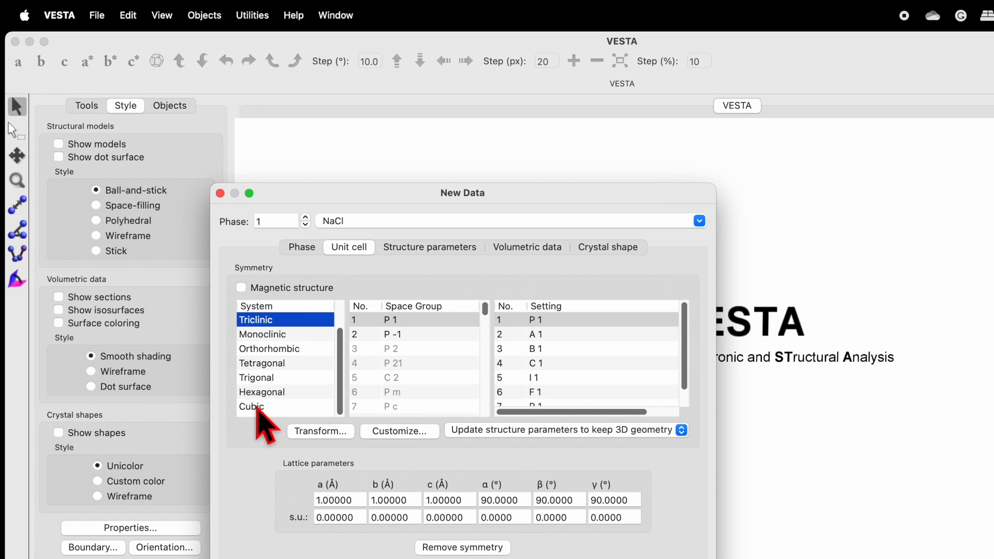
# Browse the space groups and settings available for the monoclinic, orthorhombic and tetragonal crystal systems
pyautogui.click(269, 334)
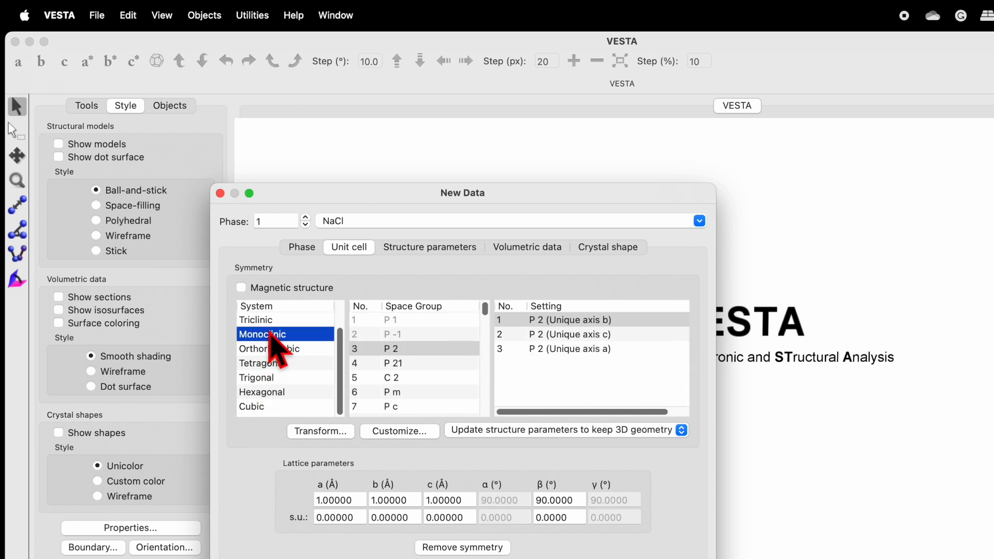
pyautogui.click(269, 350)
pyautogui.click(273, 334)
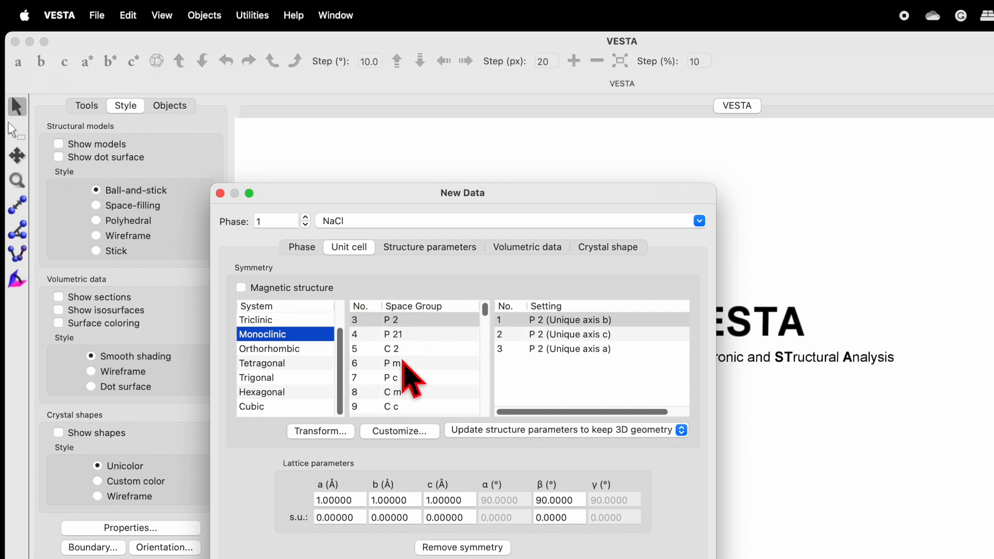
pyautogui.scroll(-4, 411, 372)
pyautogui.scroll(-4, 404, 362)
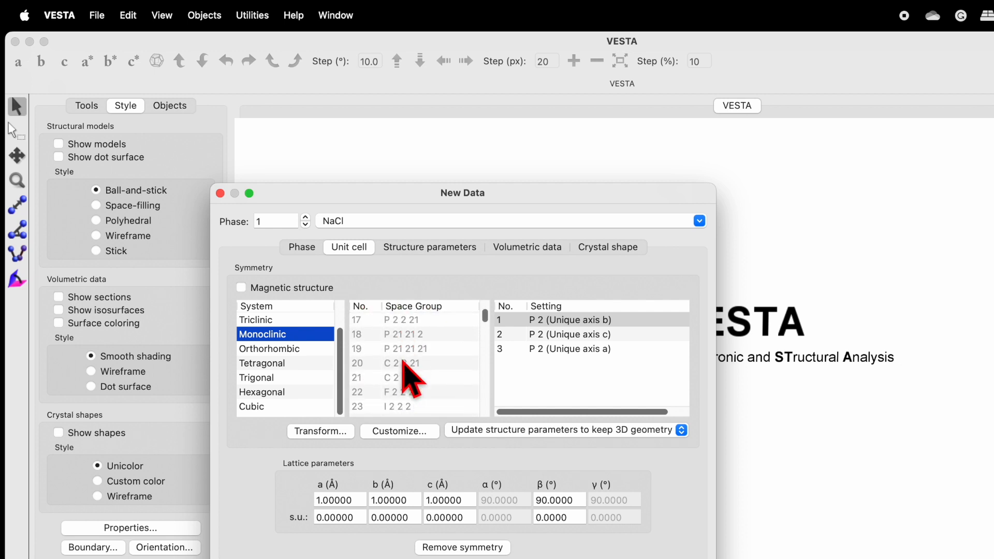
pyautogui.scroll(4, 409, 378)
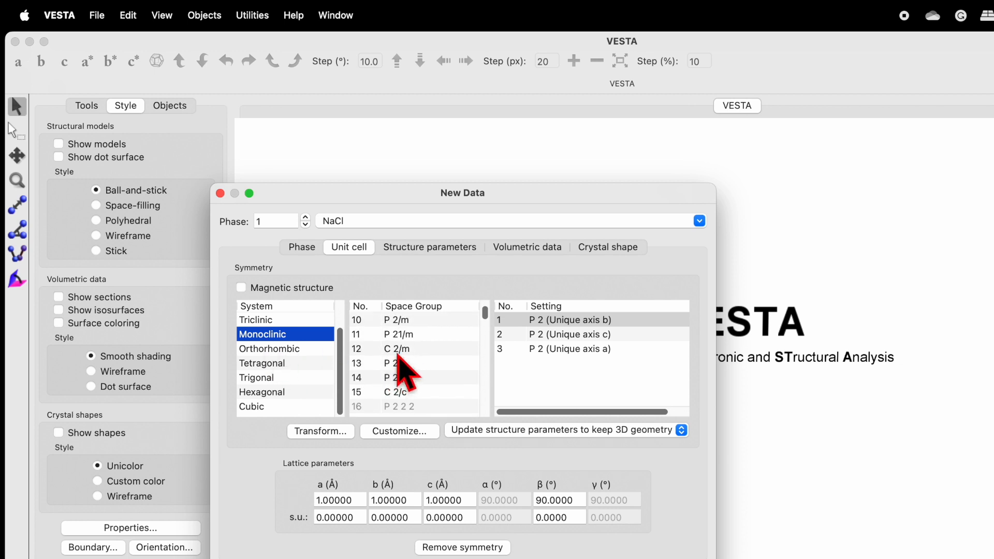
pyautogui.click(399, 349)
pyautogui.scroll(-2, 405, 357)
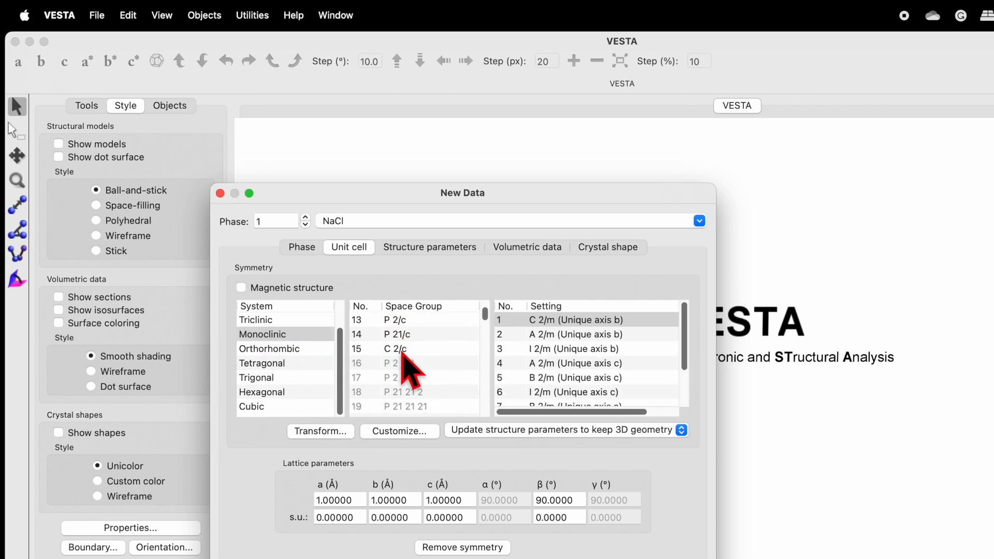
pyautogui.click(400, 369)
pyautogui.scroll(-4, 402, 383)
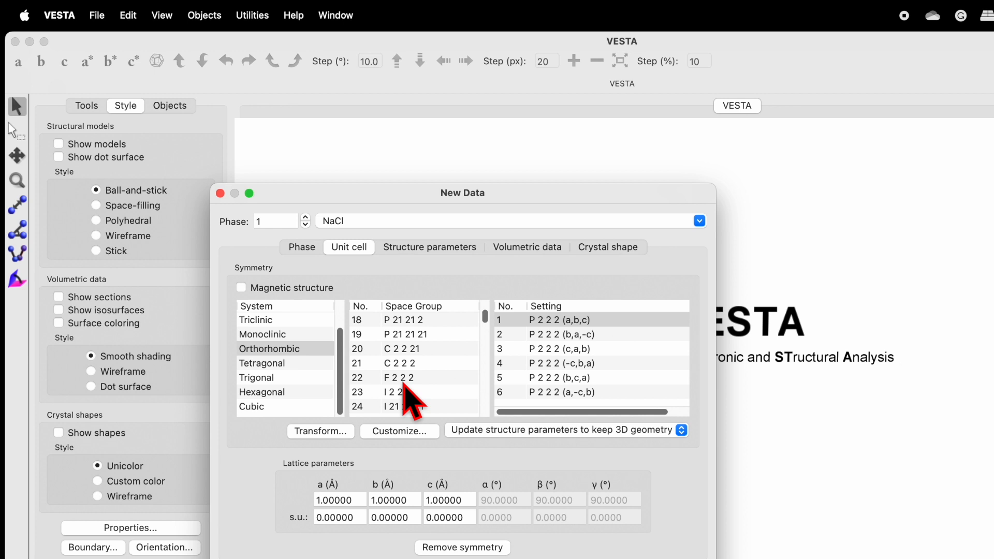
pyautogui.click(283, 364)
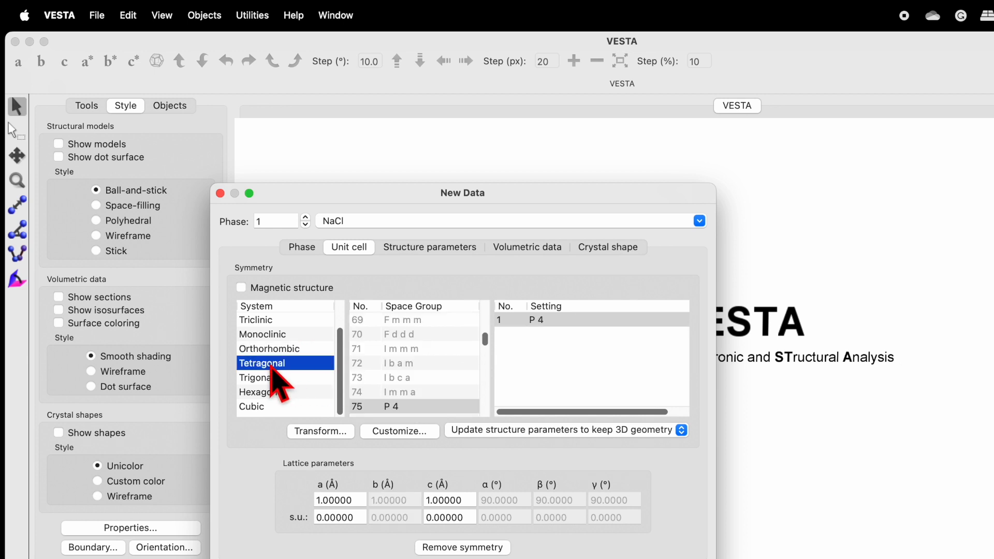
pyautogui.scroll(-2, 394, 382)
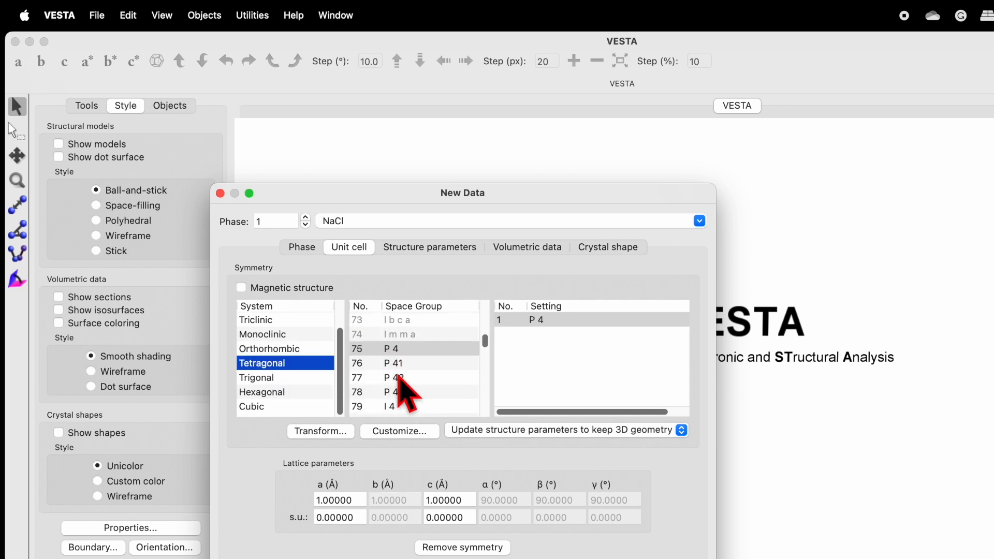
pyautogui.scroll(-2, 401, 373)
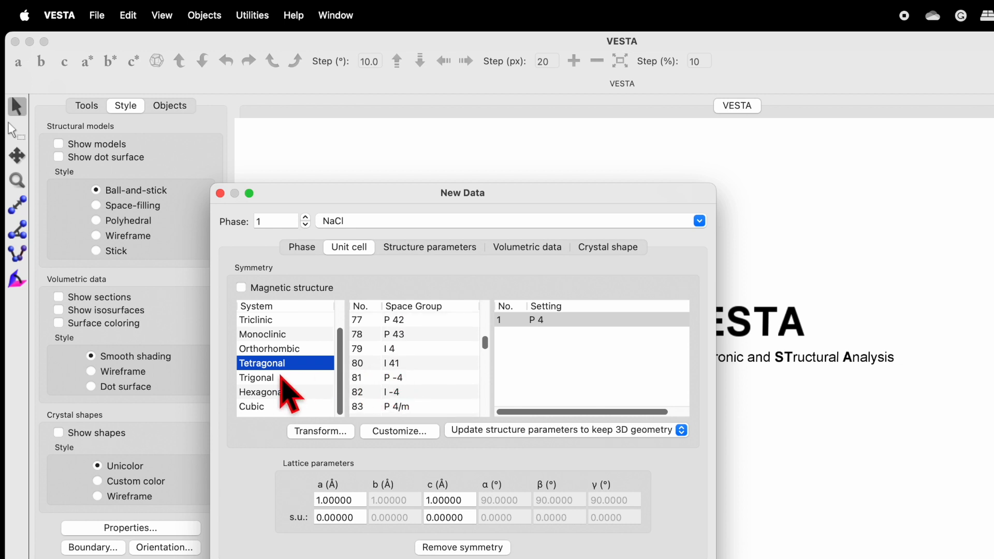
# Set the unit cell's crystal system to cubic and look through its space groups
pyautogui.click(258, 407)
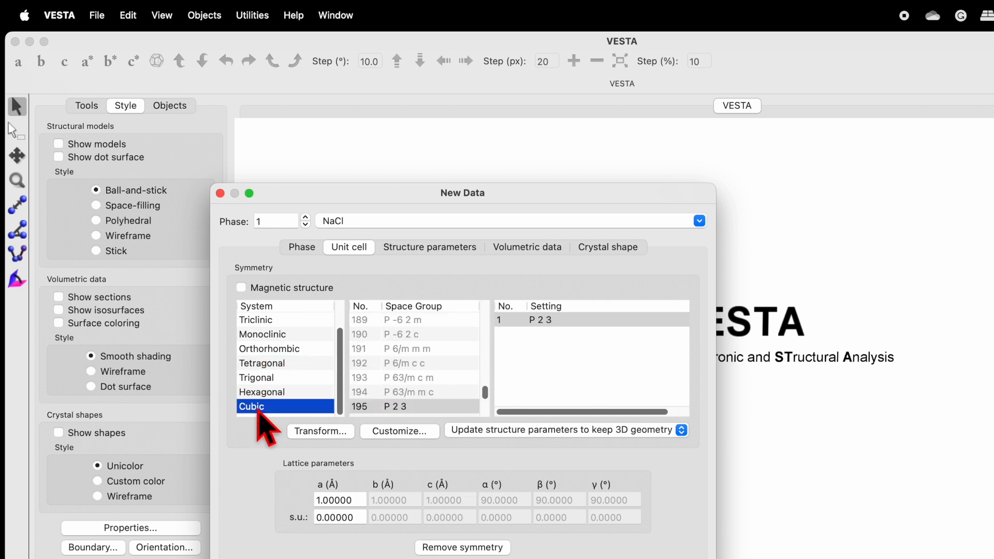
pyautogui.scroll(-3, 421, 371)
pyautogui.scroll(-8, 403, 365)
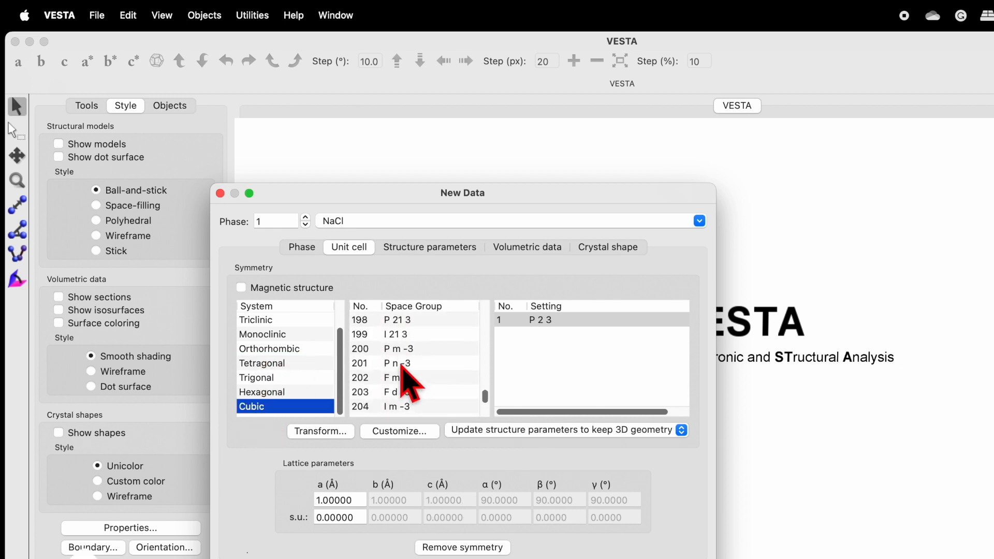
pyautogui.scroll(3, 403, 367)
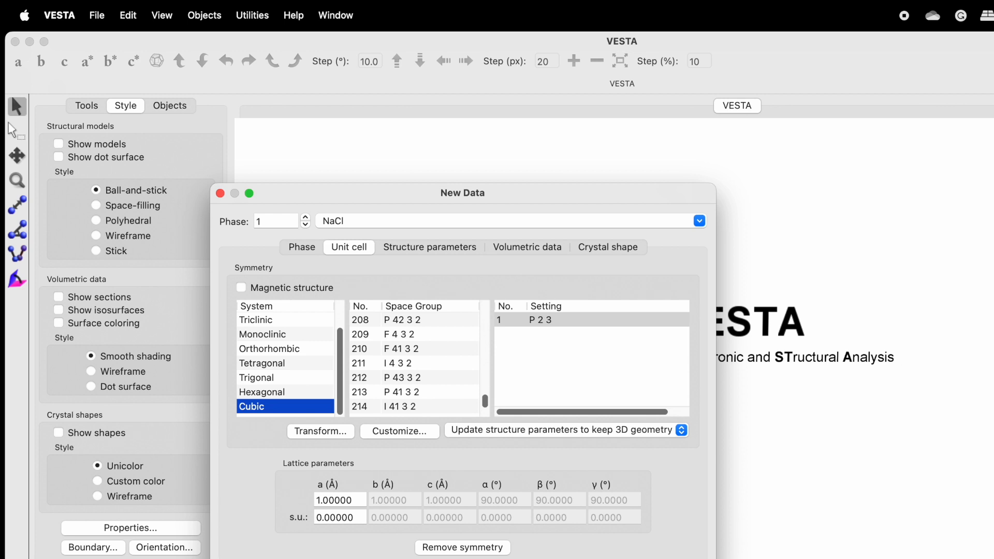
# Switch to NaCl.cif in TextEdit and examine the space group, cell angles, cell lengths and atom site coordinates
pyautogui.press('super+Tab')
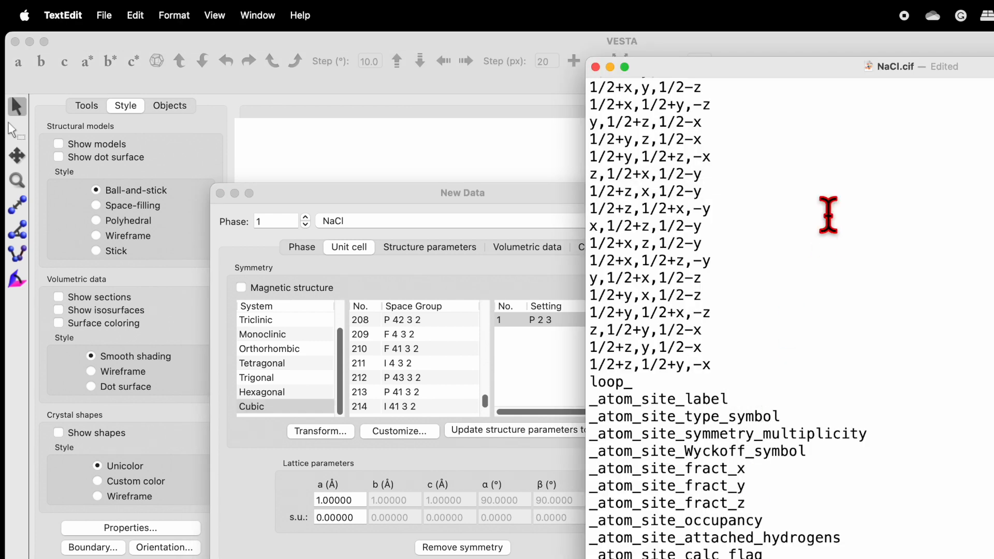
pyautogui.scroll(10, 826, 215)
pyautogui.scroll(15, 851, 131)
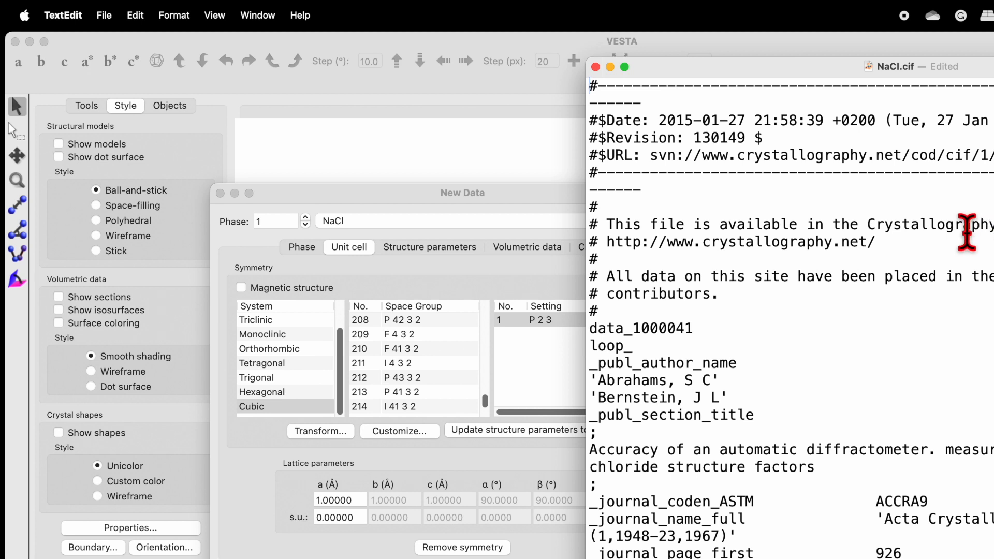
pyautogui.scroll(-5, 967, 232)
pyautogui.scroll(-1, 967, 232)
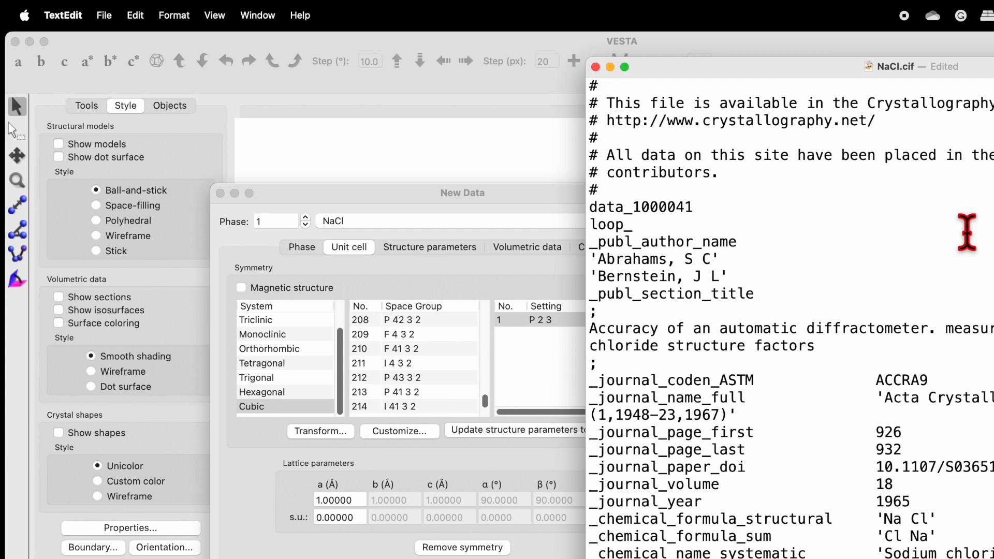
pyautogui.scroll(-12, 966, 232)
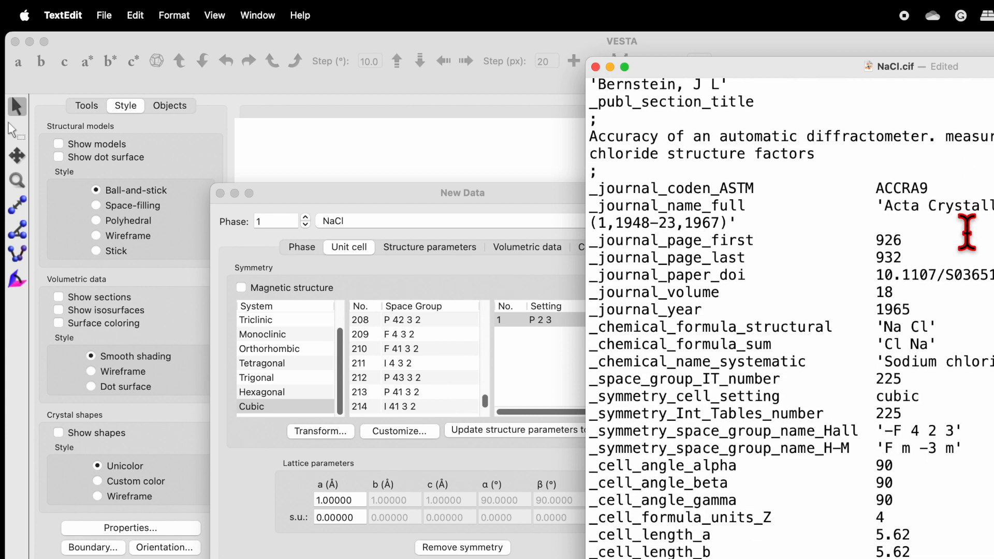
pyautogui.scroll(-4, 967, 232)
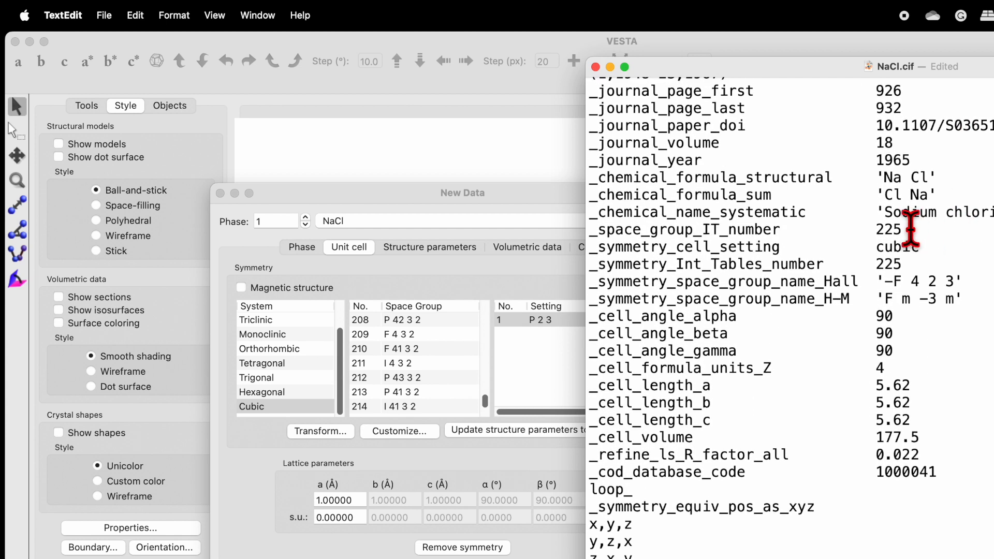
pyautogui.click(886, 229)
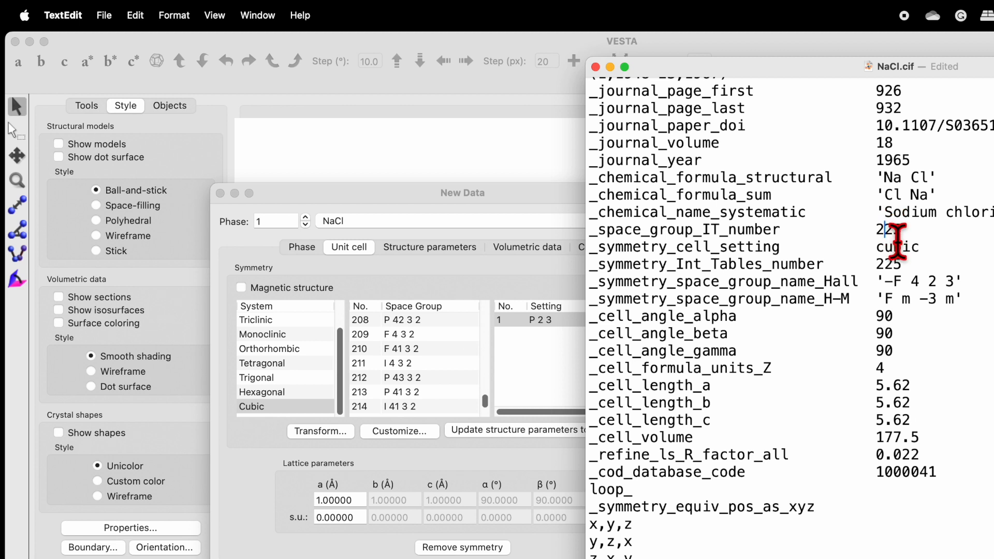
pyautogui.click(899, 246)
pyautogui.scroll(-1, 898, 246)
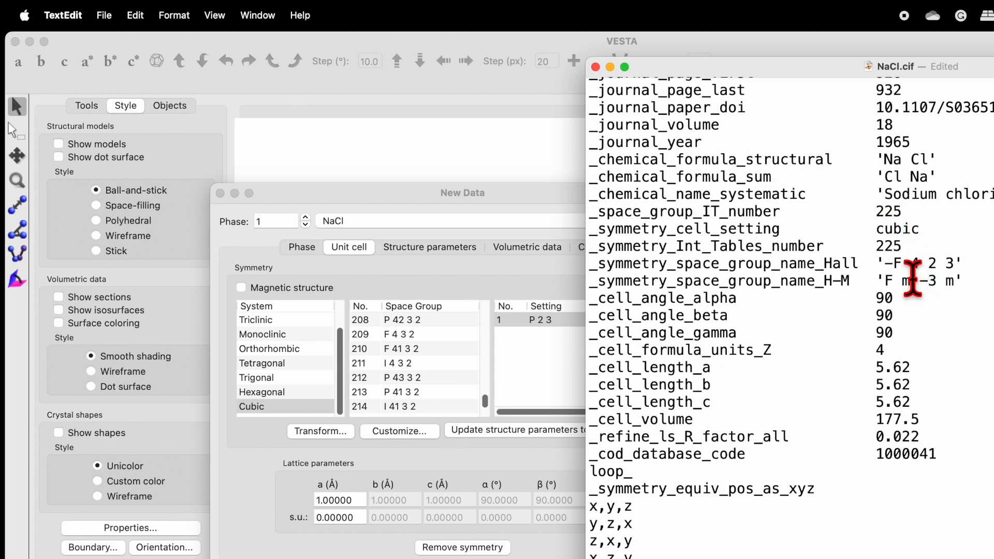
pyautogui.click(910, 280)
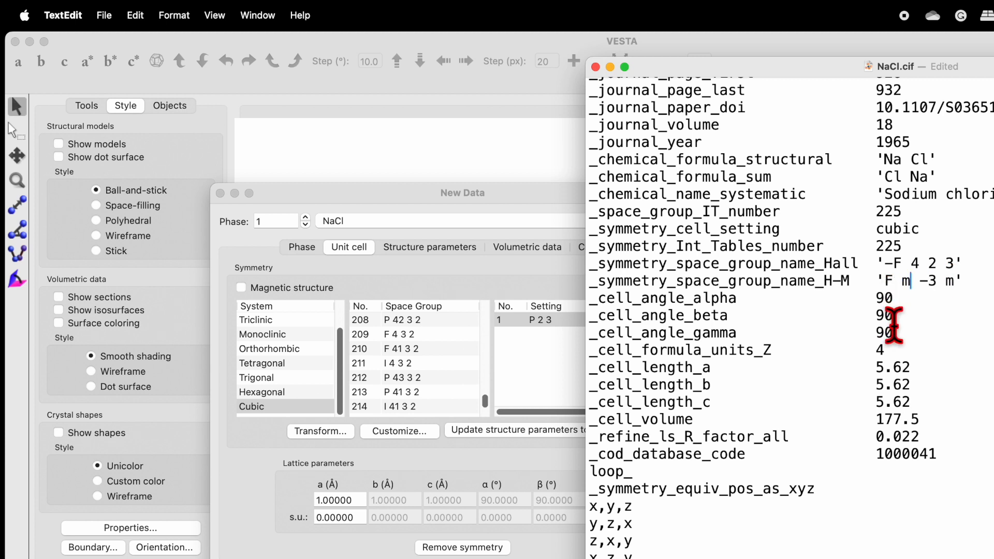
pyautogui.scroll(-3, 895, 324)
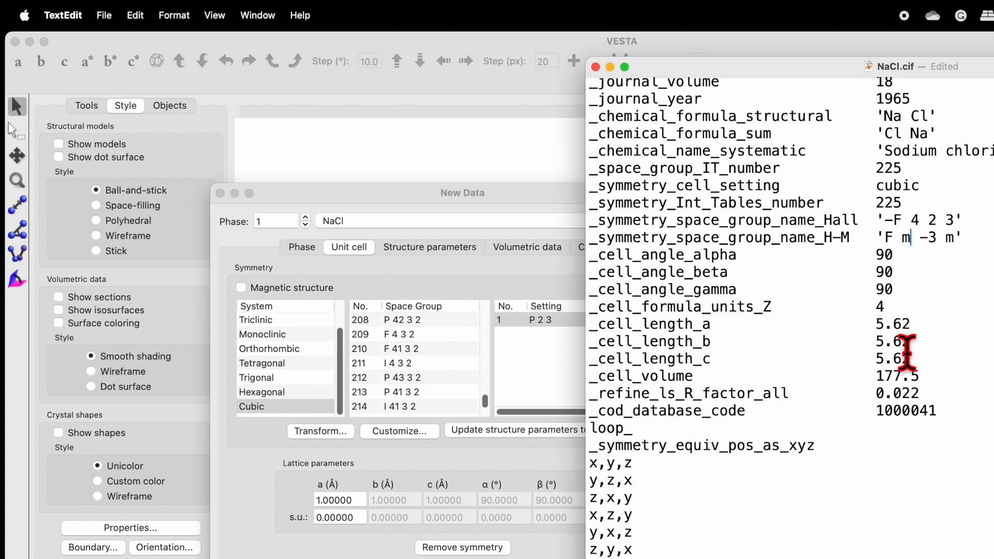
pyautogui.scroll(-20, 907, 357)
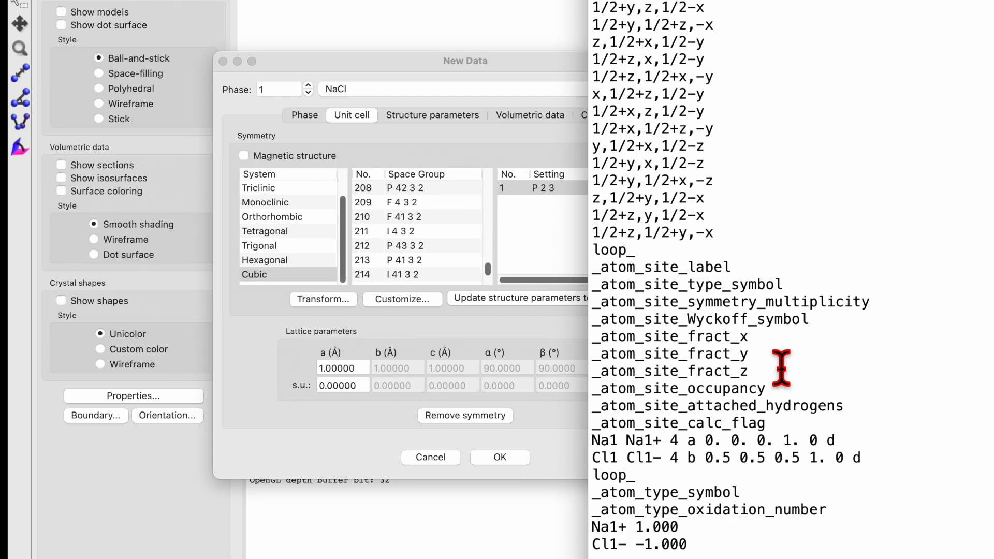
# Return to VESTA's New Data window and choose cubic space group 225, F m -3 m
pyautogui.click(510, 62)
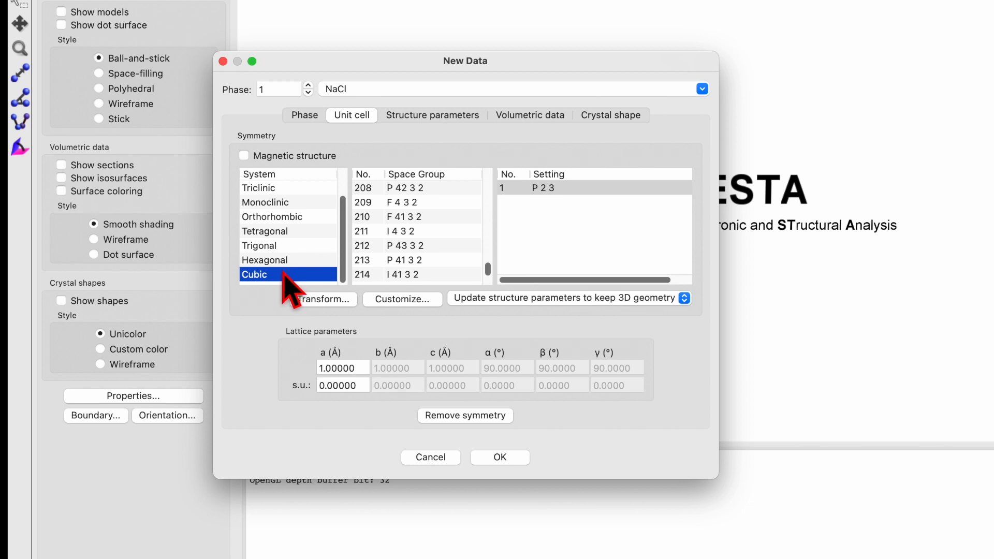
pyautogui.scroll(-3, 384, 261)
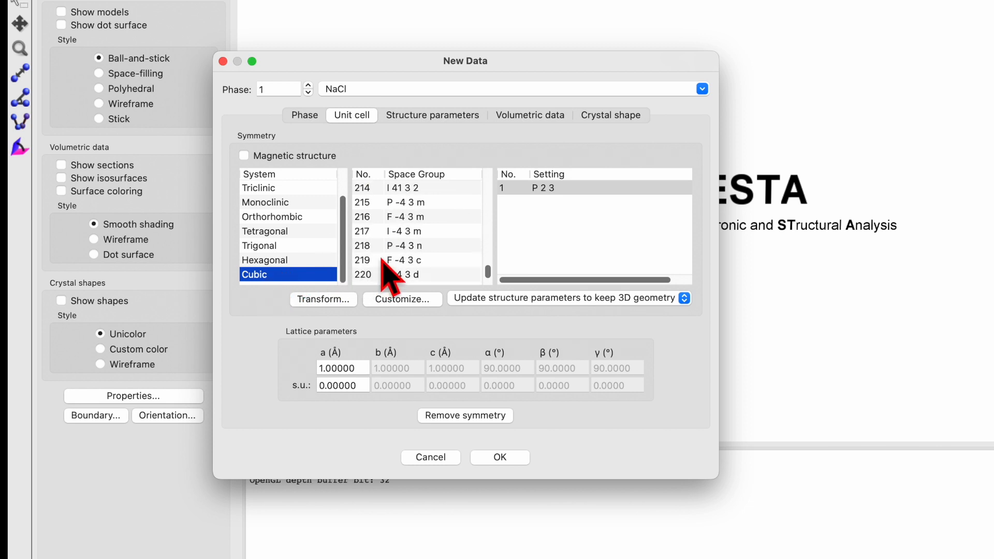
pyautogui.scroll(-3, 383, 262)
pyautogui.click(401, 275)
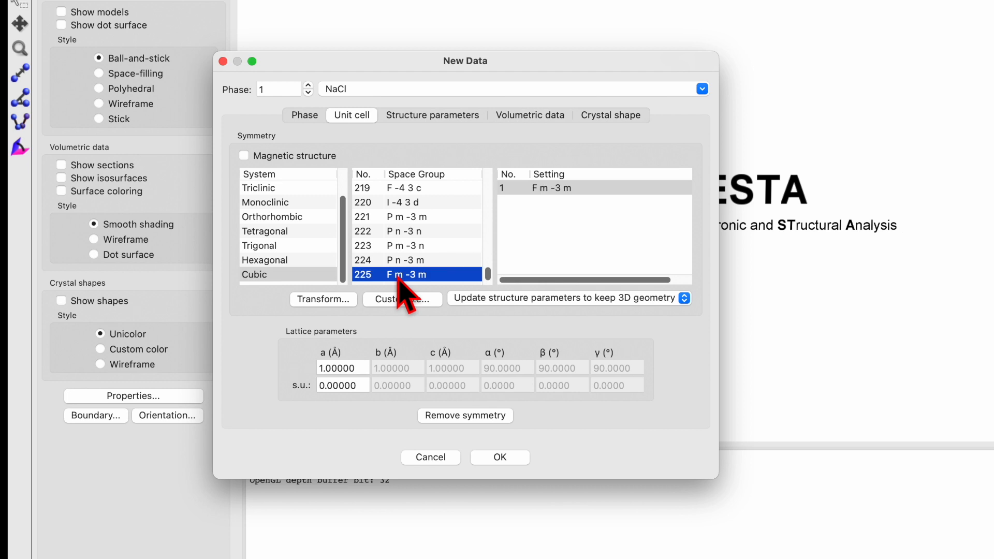
# Set the lattice parameter a to 5.62 Å
pyautogui.doubleClick(350, 369)
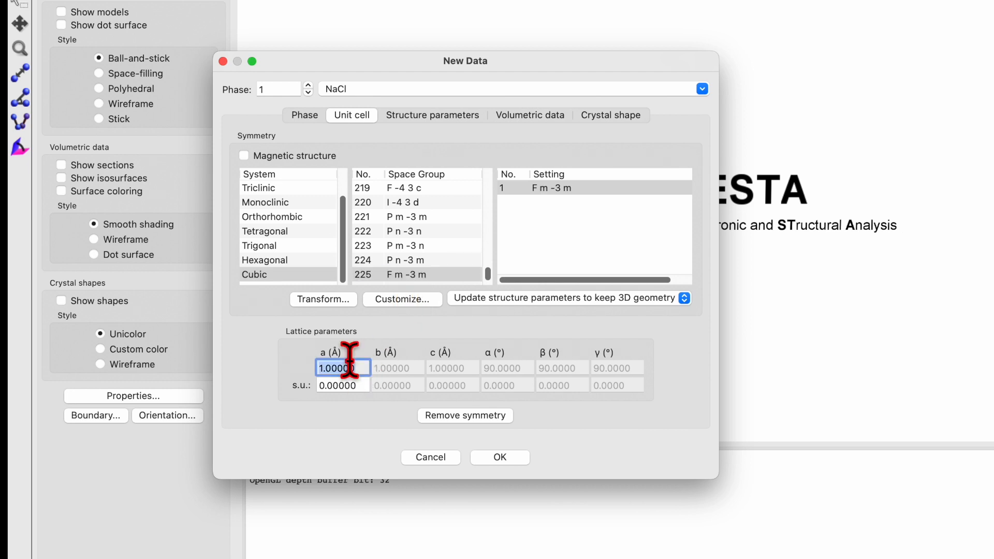
pyautogui.write('5.62')
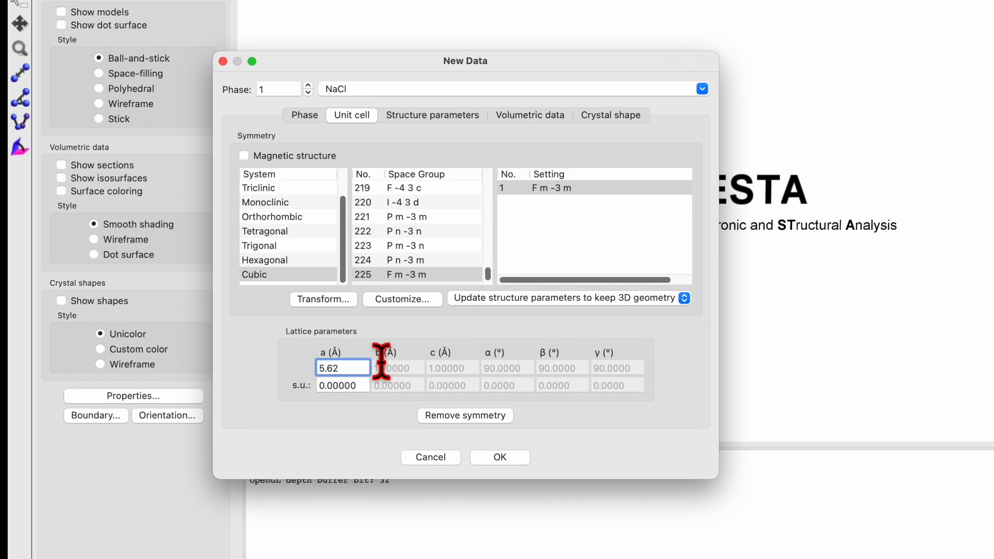
pyautogui.press('Tab')
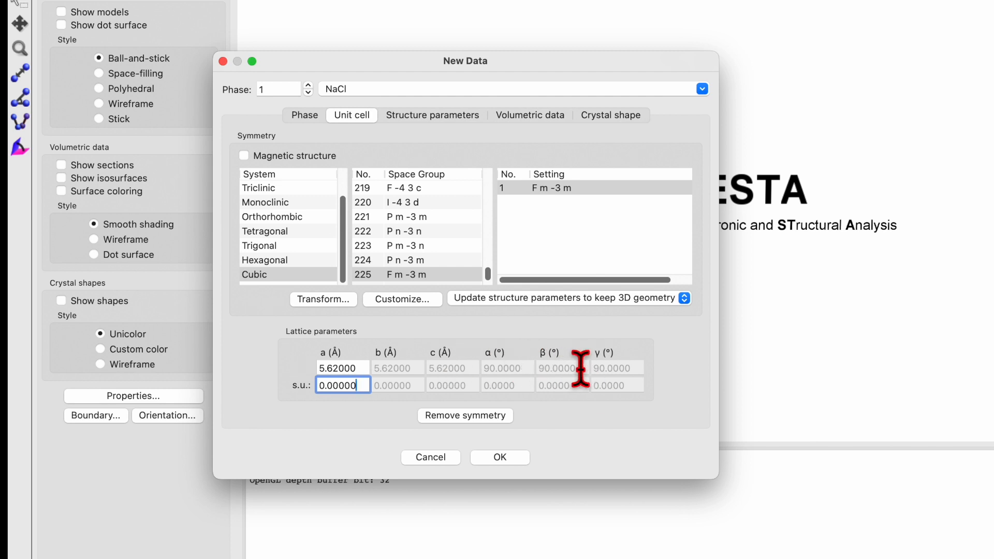
# Add a new atom site to the structure parameters and assign it the element Na from the periodic table
pyautogui.click(456, 117)
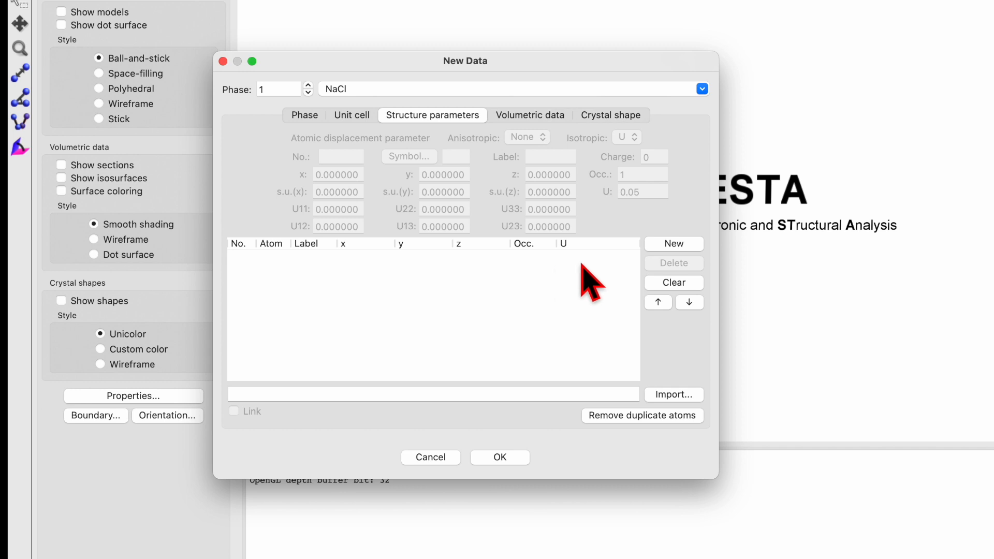
pyautogui.click(674, 243)
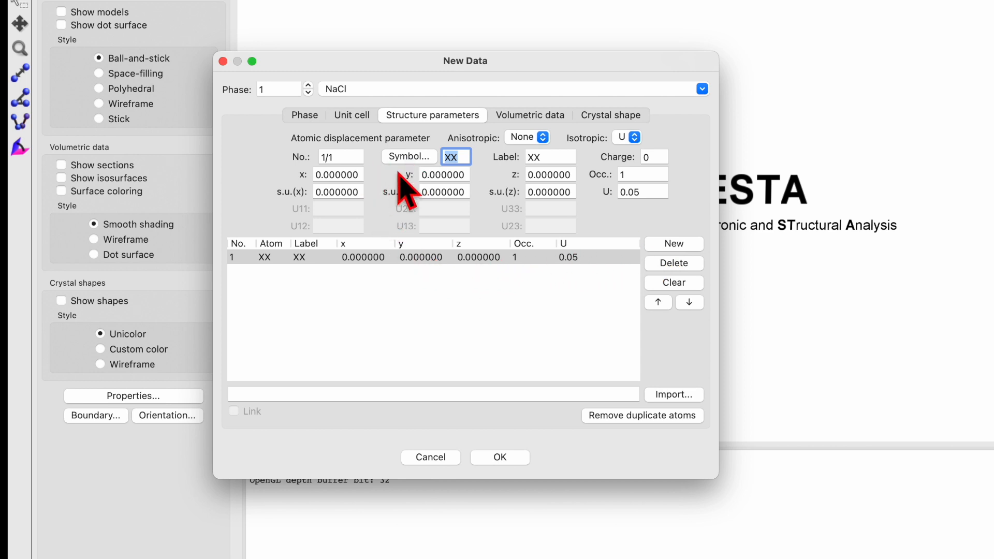
pyautogui.click(406, 257)
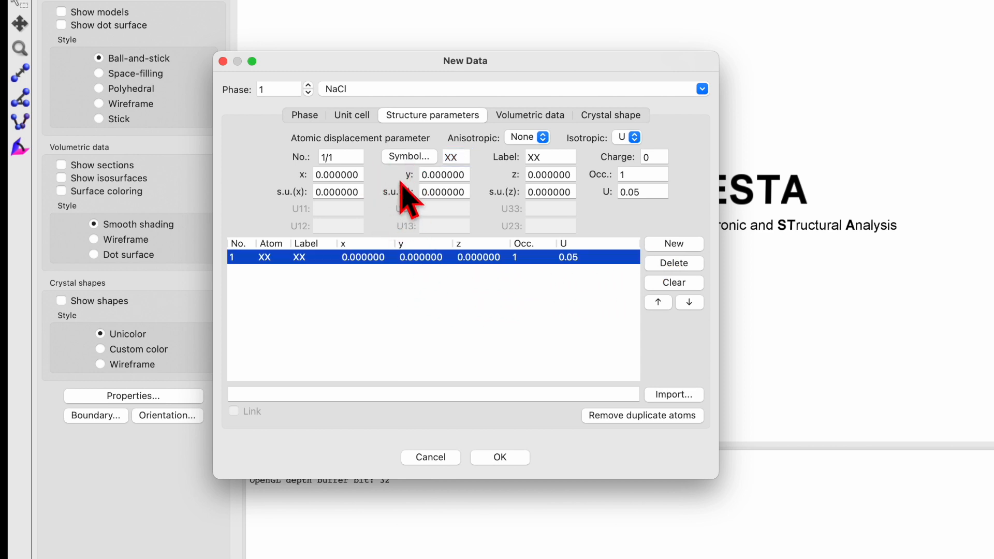
pyautogui.click(409, 157)
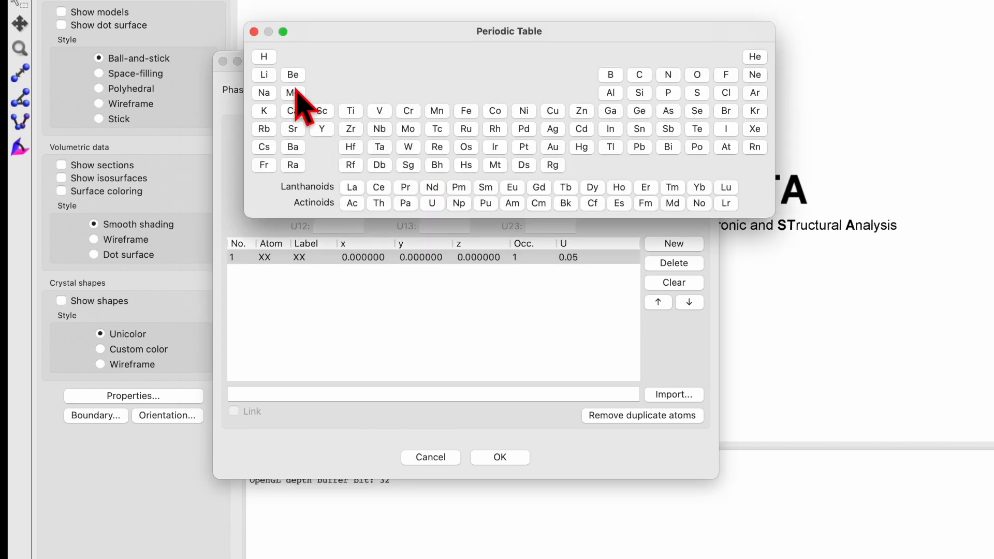
pyautogui.click(264, 94)
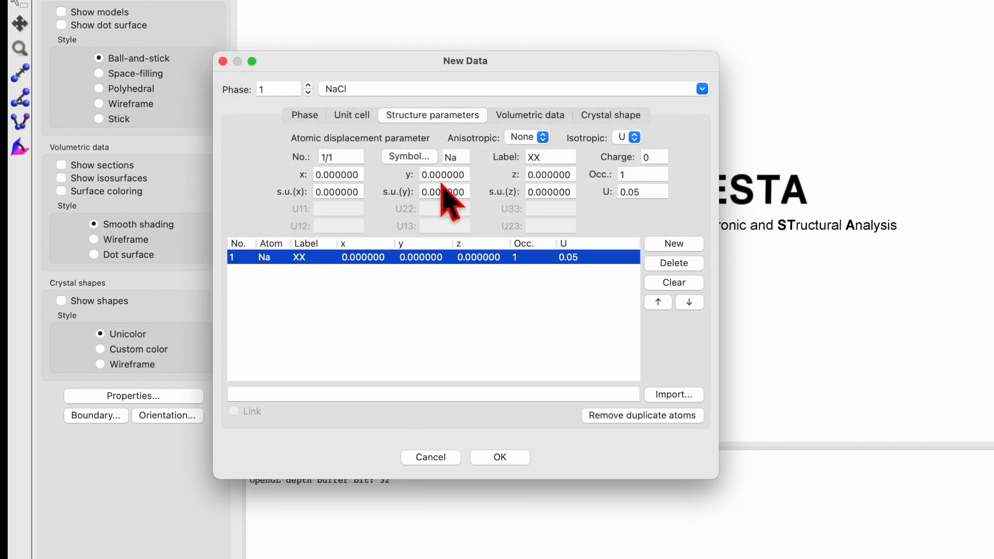
# Label the first atom site Na and set its charge to 1, keeping occupancy 1 and coordinates at 0
pyautogui.click(554, 158)
pyautogui.doubleClick(555, 158)
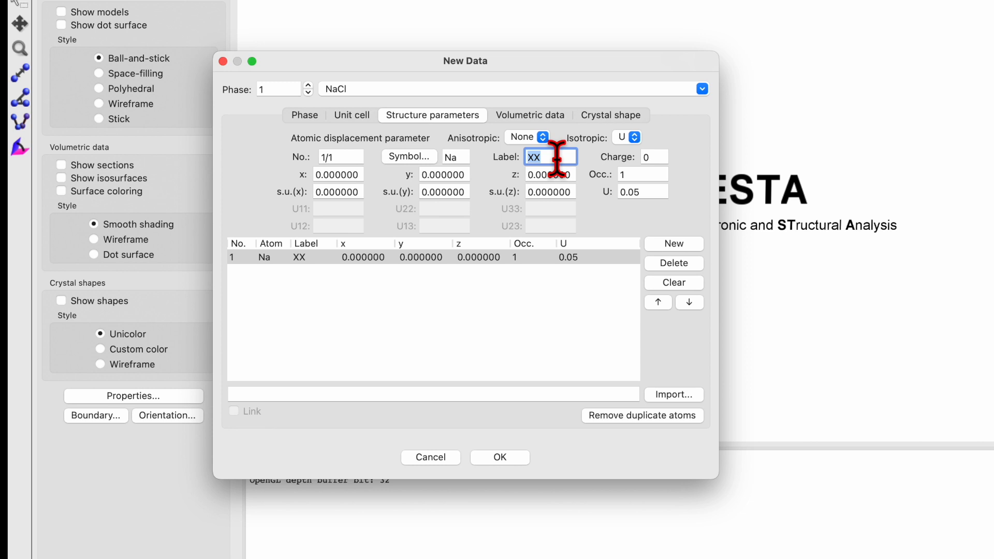
pyautogui.click(656, 156)
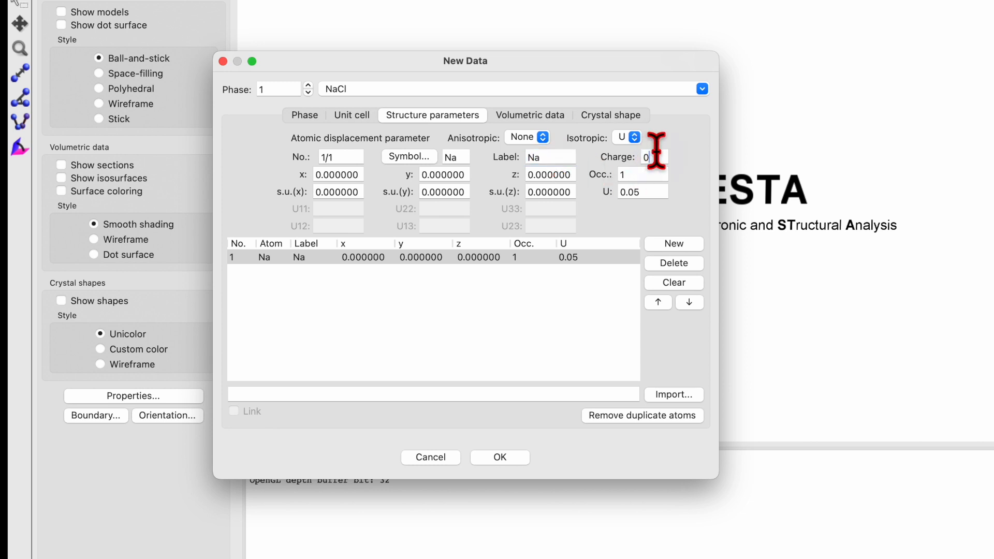
pyautogui.write('1')
pyautogui.click(623, 175)
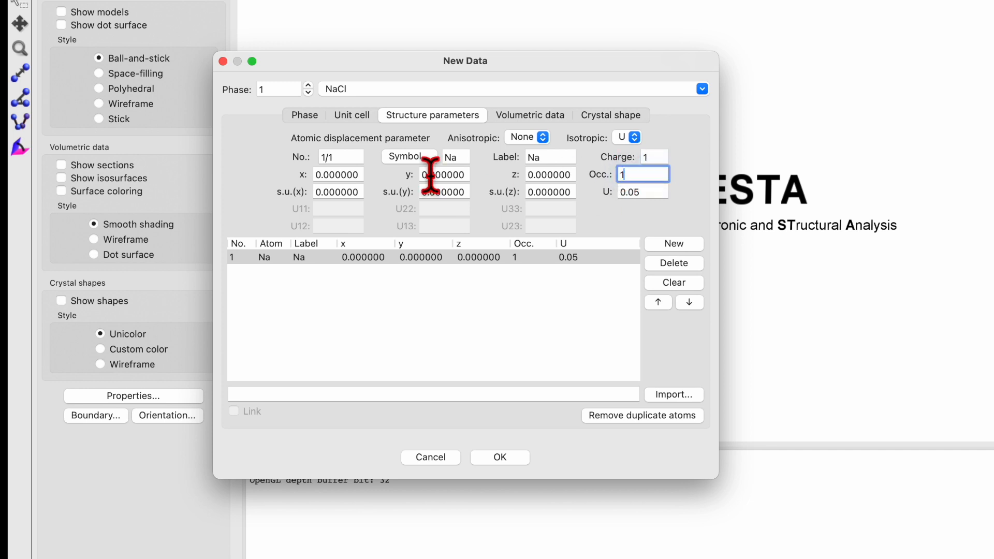
pyautogui.click(326, 174)
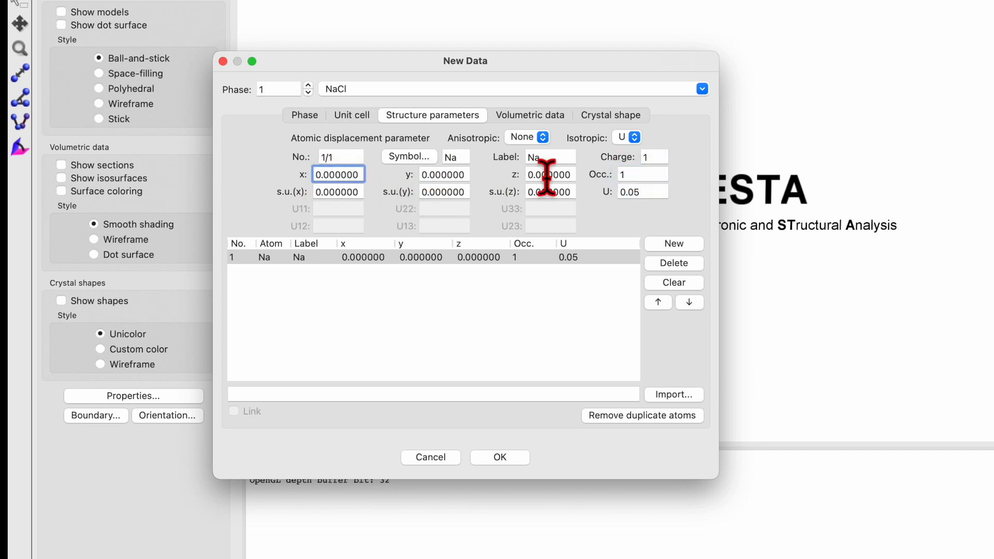
pyautogui.click(572, 257)
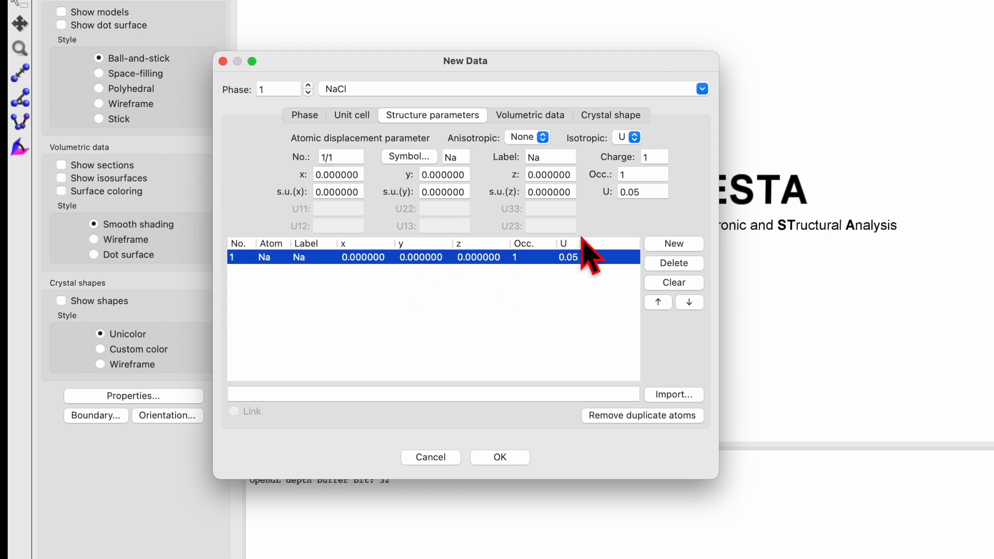
# Add a second atom site for the element Cl with label Cl and charge -1
pyautogui.click(674, 243)
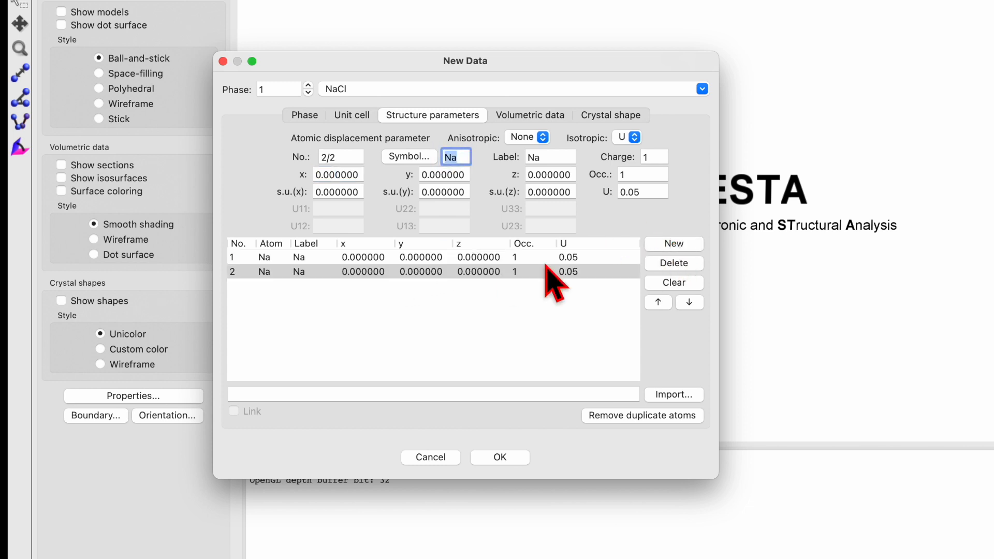
pyautogui.click(475, 259)
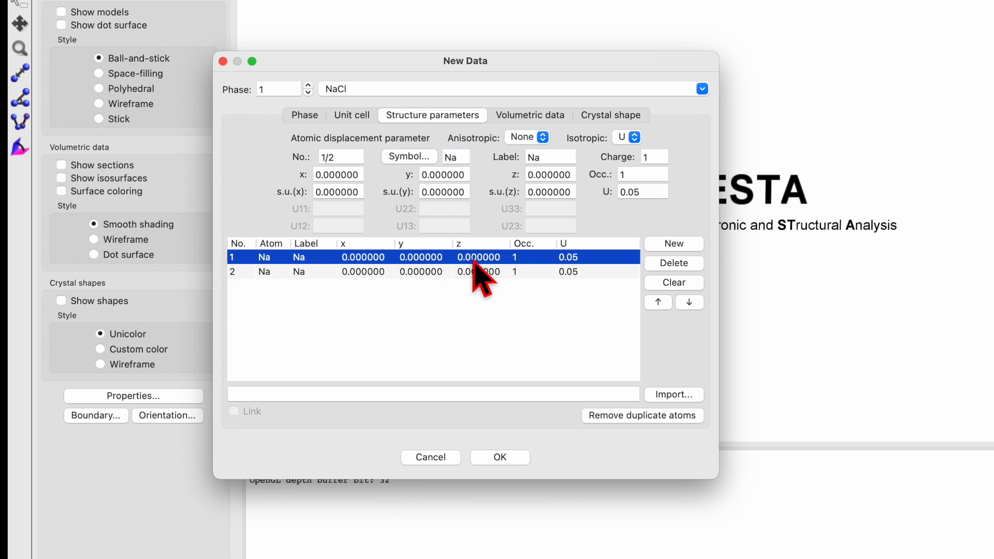
pyautogui.click(473, 271)
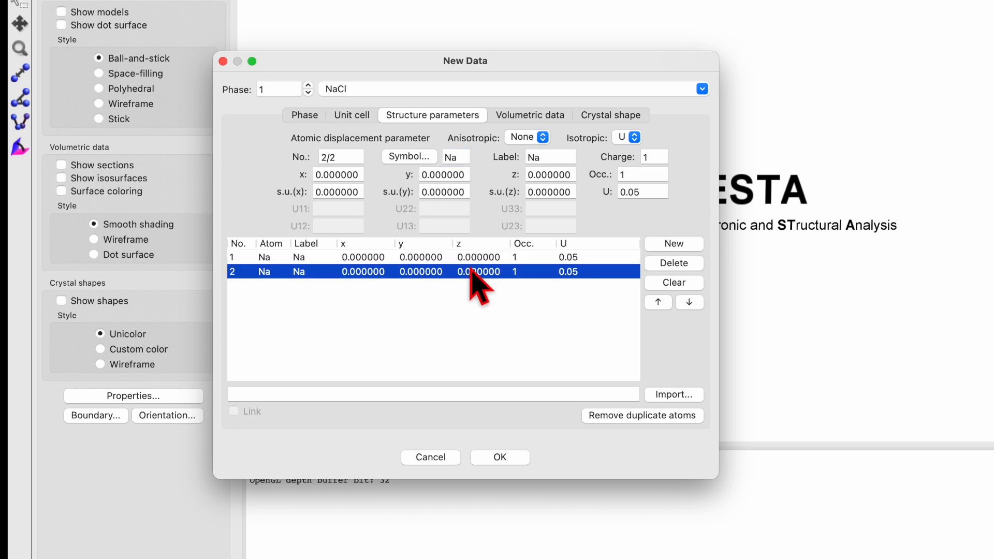
pyautogui.click(409, 156)
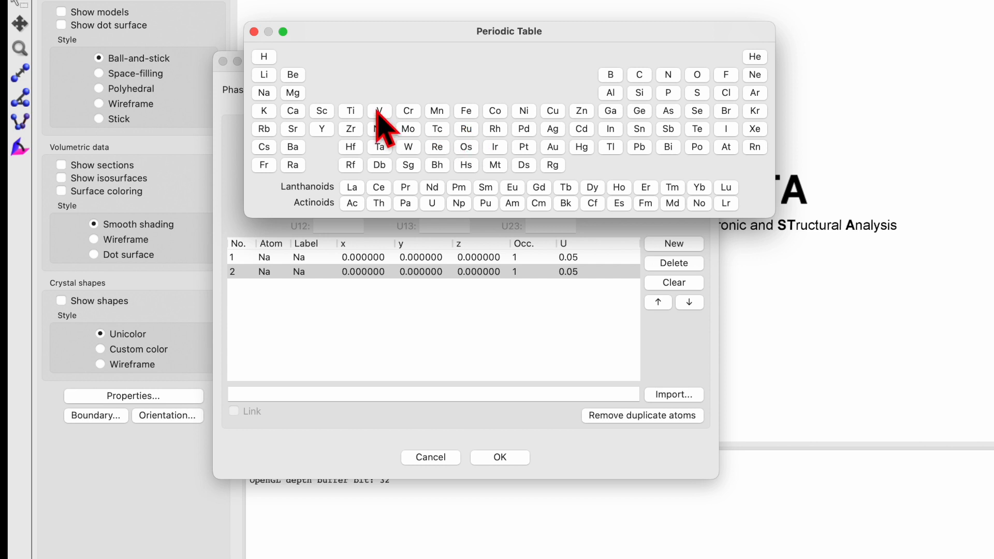
pyautogui.click(727, 92)
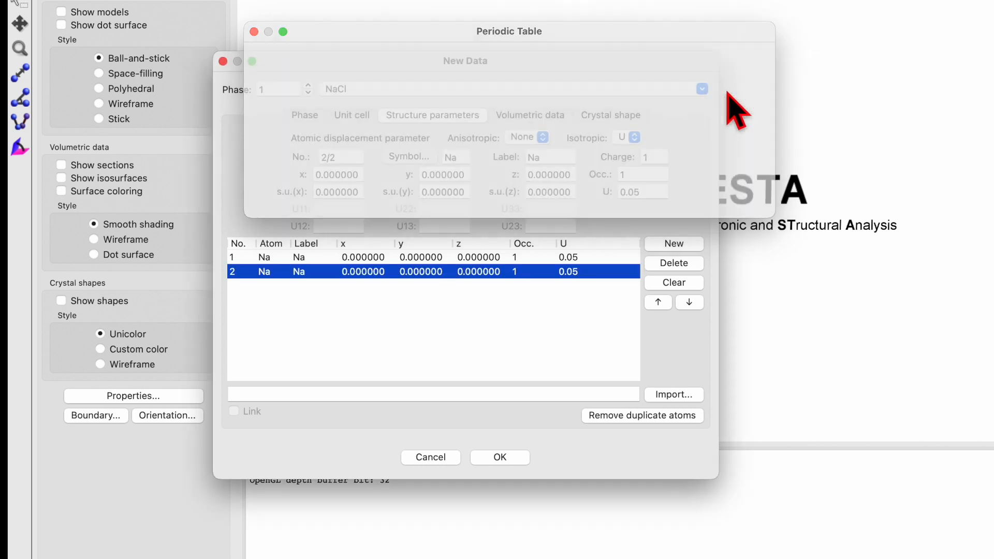
pyautogui.doubleClick(551, 156)
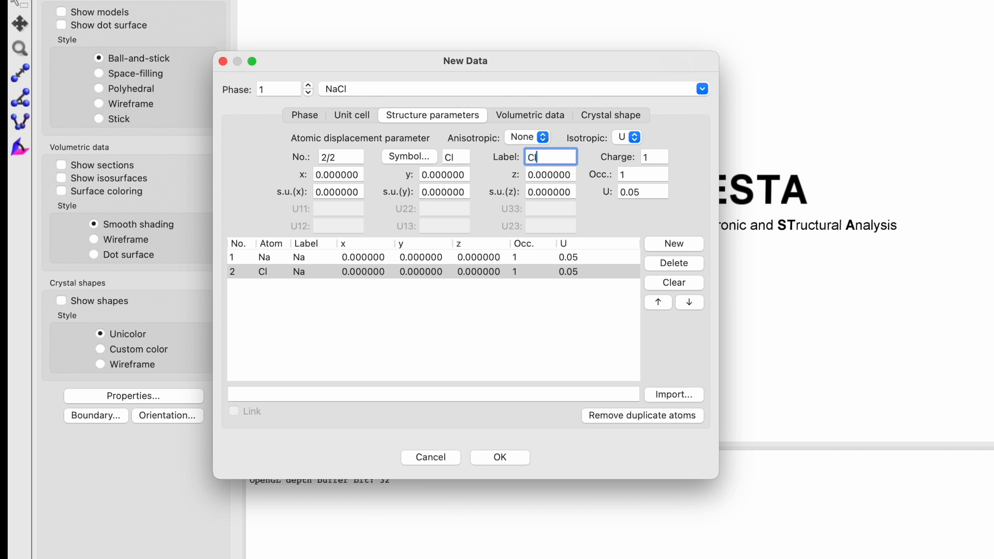
pyautogui.click(659, 157)
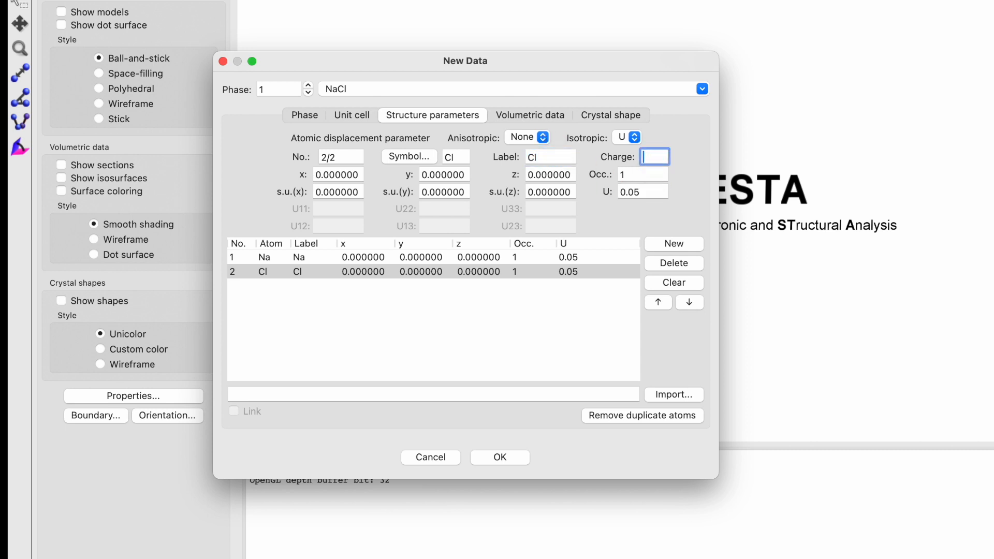
# Set the Cl site's x, y and z coordinates to 0.5 each
pyautogui.click(350, 174)
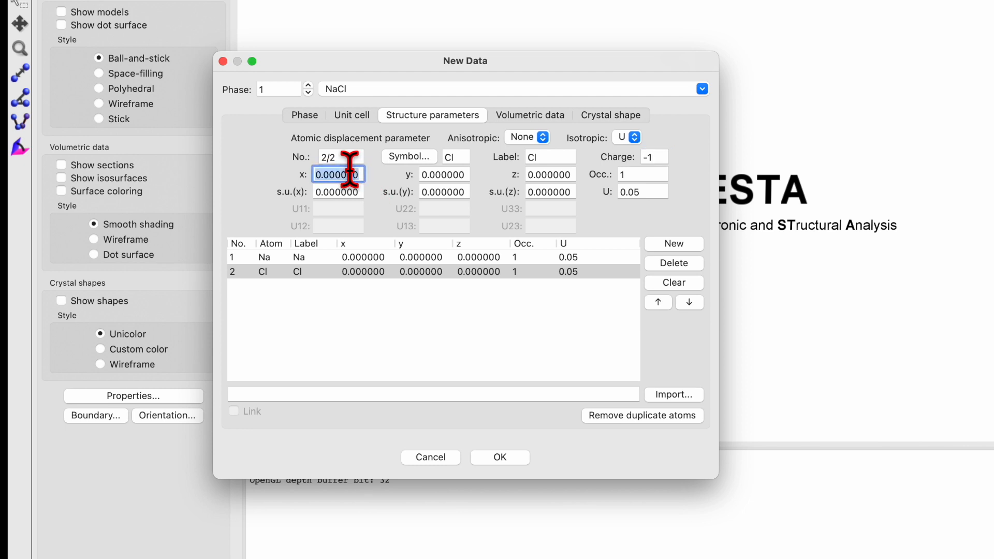
pyautogui.write('0.5')
pyautogui.click(426, 174)
pyautogui.write('0.5')
pyautogui.click(539, 174)
pyautogui.write('0')
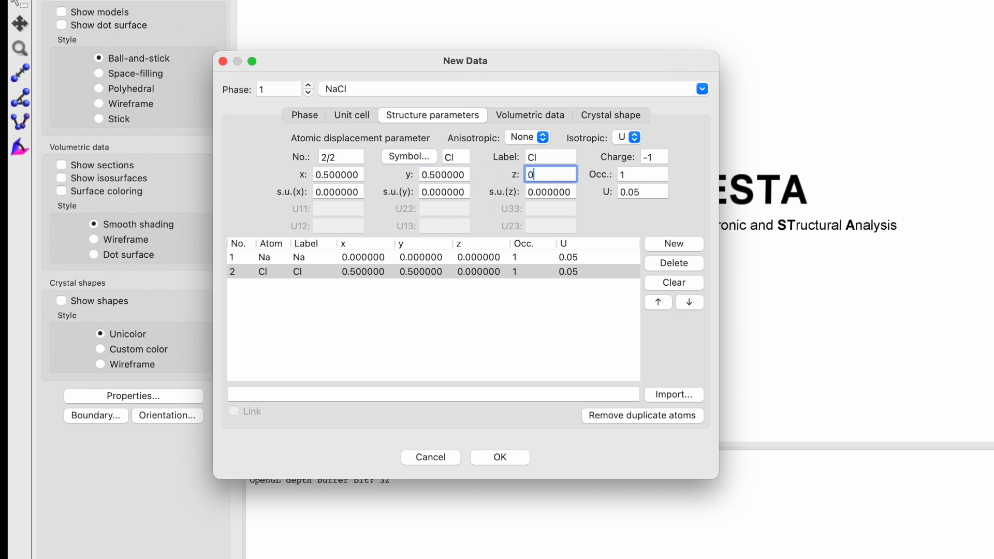
pyautogui.click(637, 174)
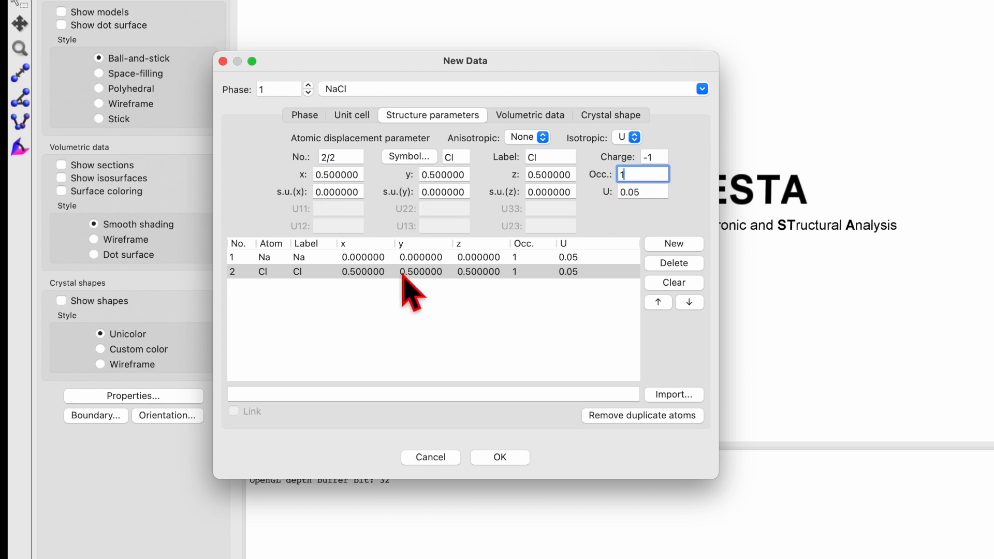
# Review the Na and Cl site entries and accept the new data to build the structure
pyautogui.click(426, 260)
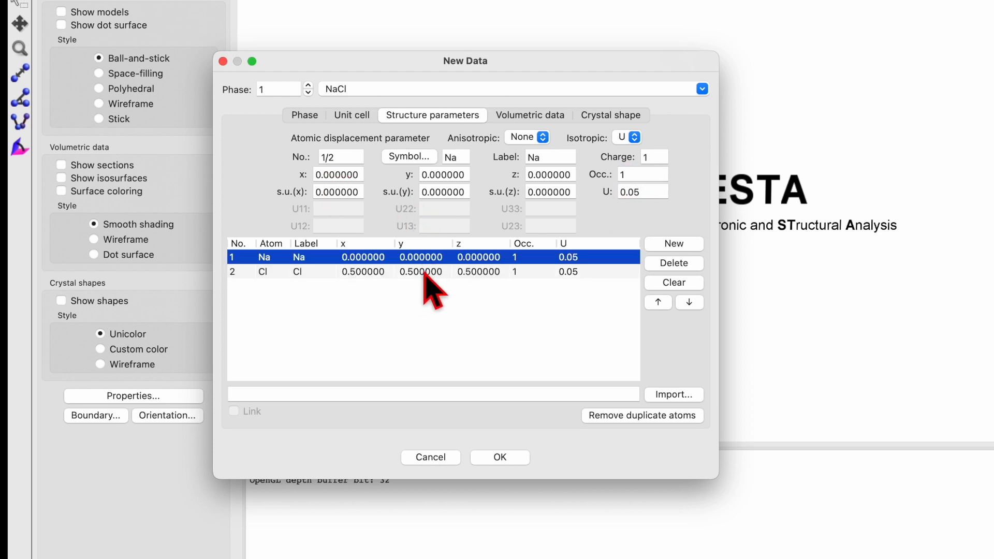
pyautogui.click(427, 272)
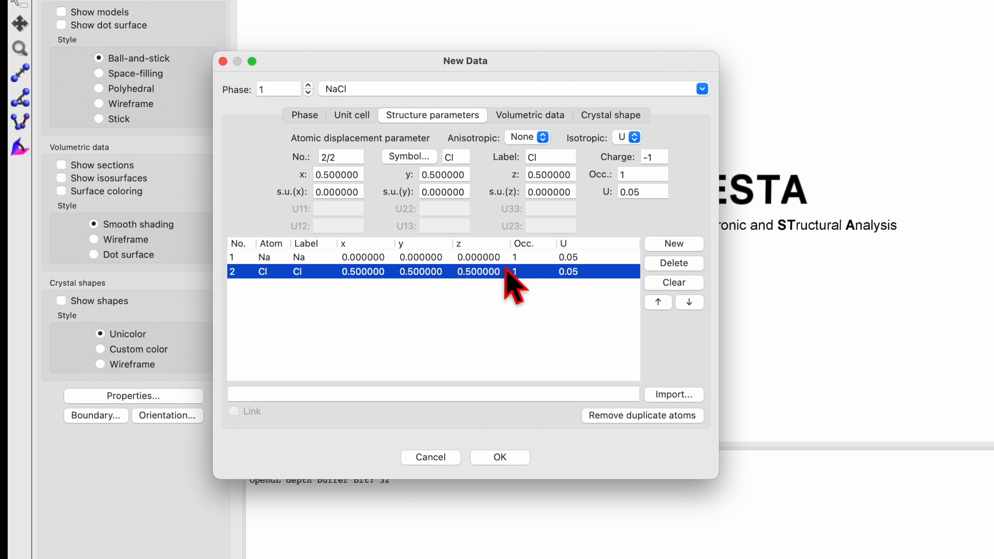
pyautogui.click(500, 458)
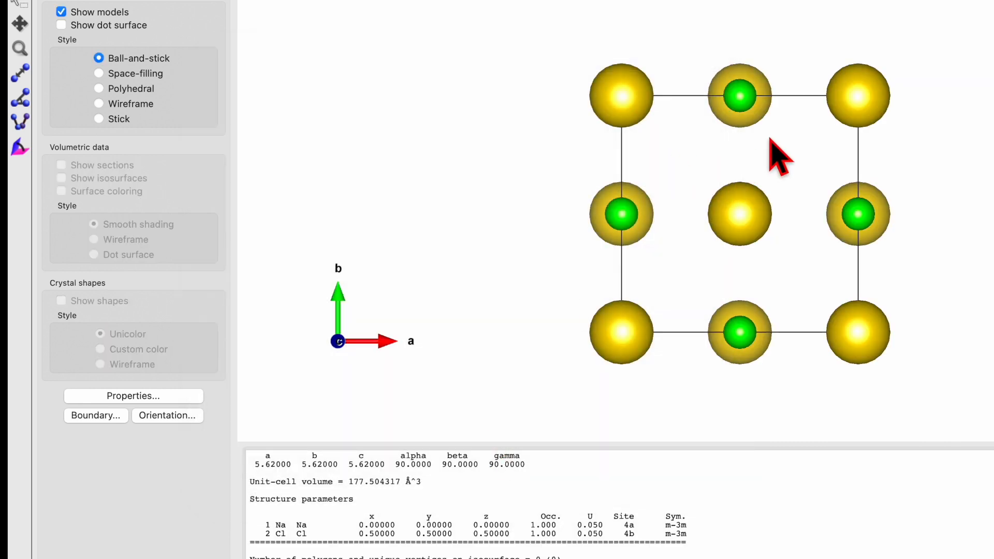
# Rotate the unit cell to an oblique view and examine the space group, lattice parameters and atom sites in the output text
pyautogui.moveTo(770, 138); pyautogui.dragTo(811, 175)
pyautogui.moveTo(763, 198); pyautogui.dragTo(704, 206)
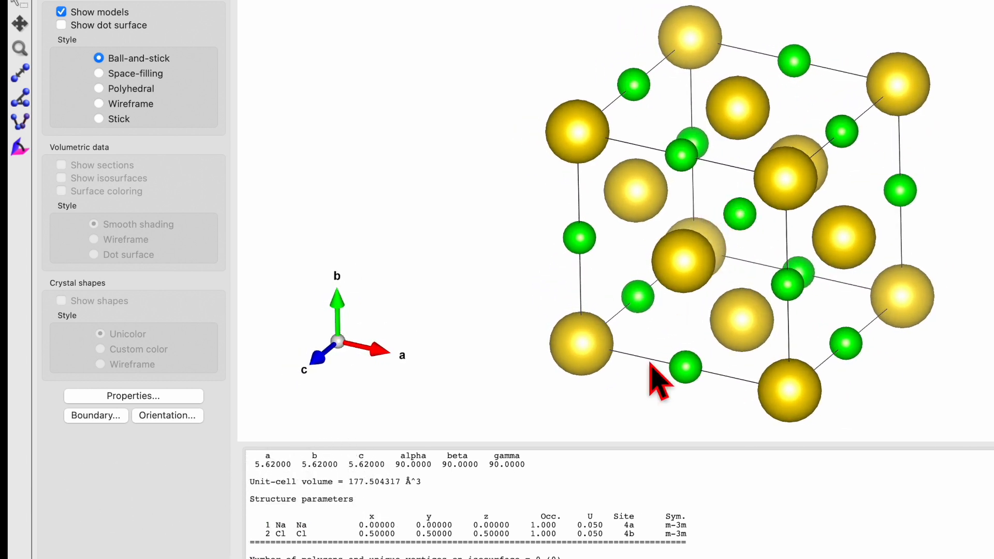
pyautogui.scroll(-1, 567, 502)
pyautogui.scroll(10, 567, 503)
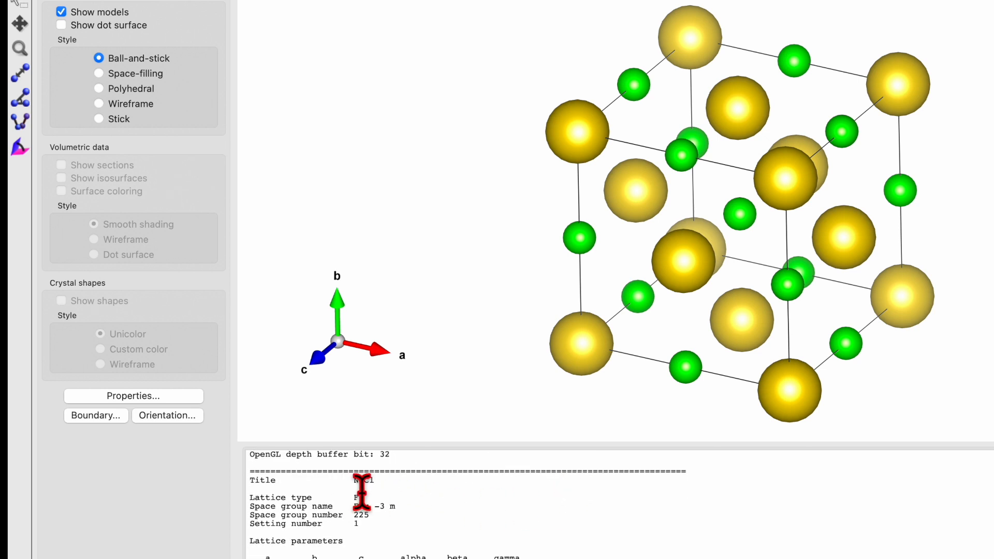
pyautogui.scroll(-2, 384, 491)
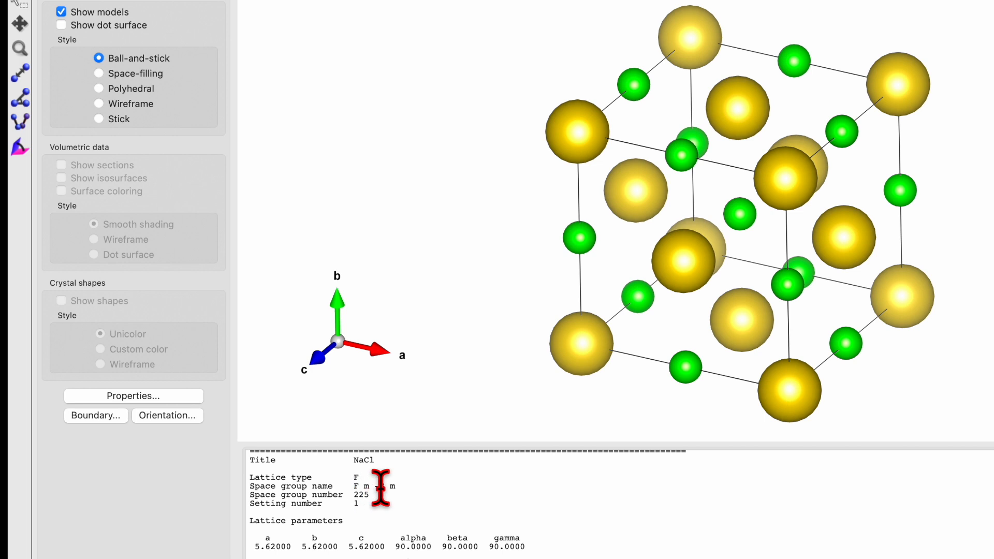
pyautogui.scroll(-3, 380, 489)
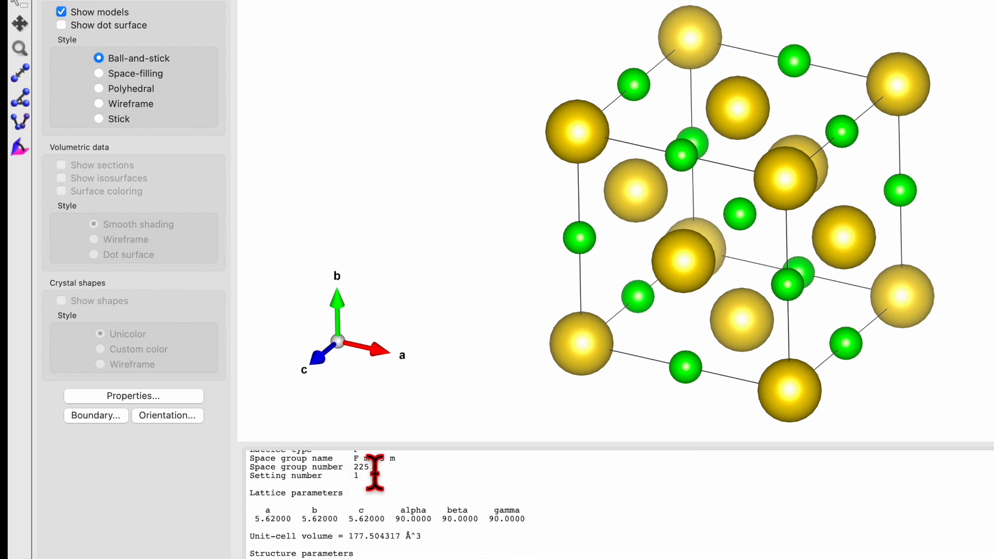
pyautogui.scroll(-2, 394, 487)
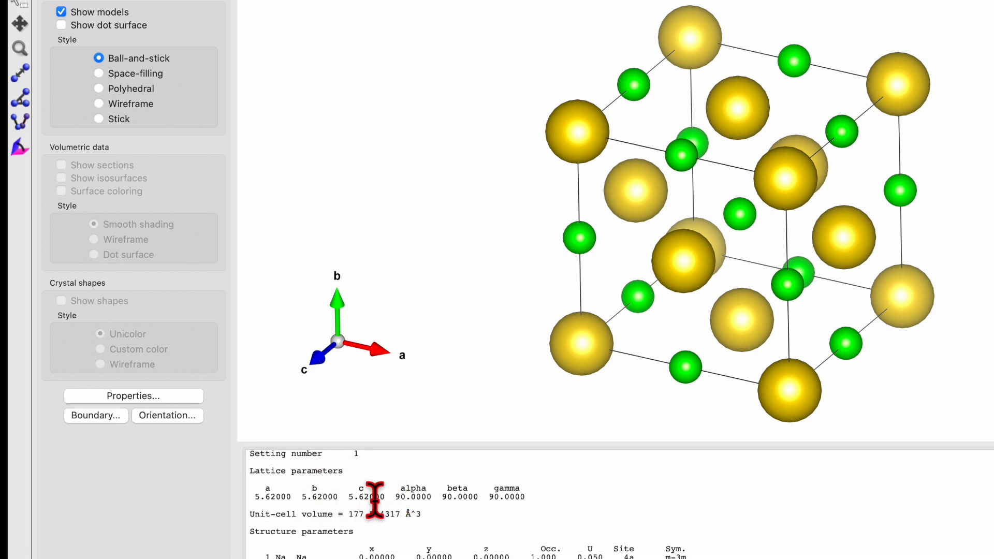
pyautogui.scroll(-4, 374, 500)
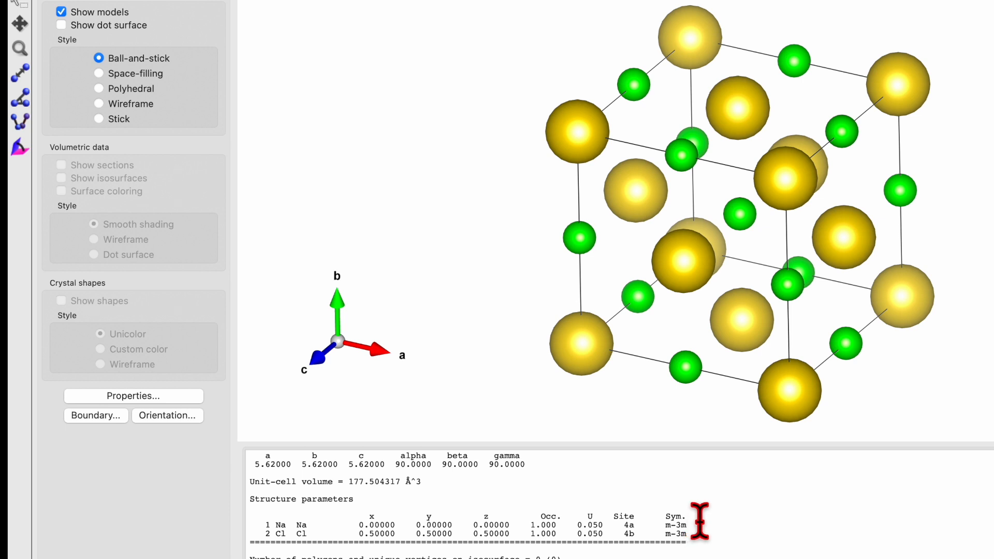
pyautogui.scroll(5, 617, 508)
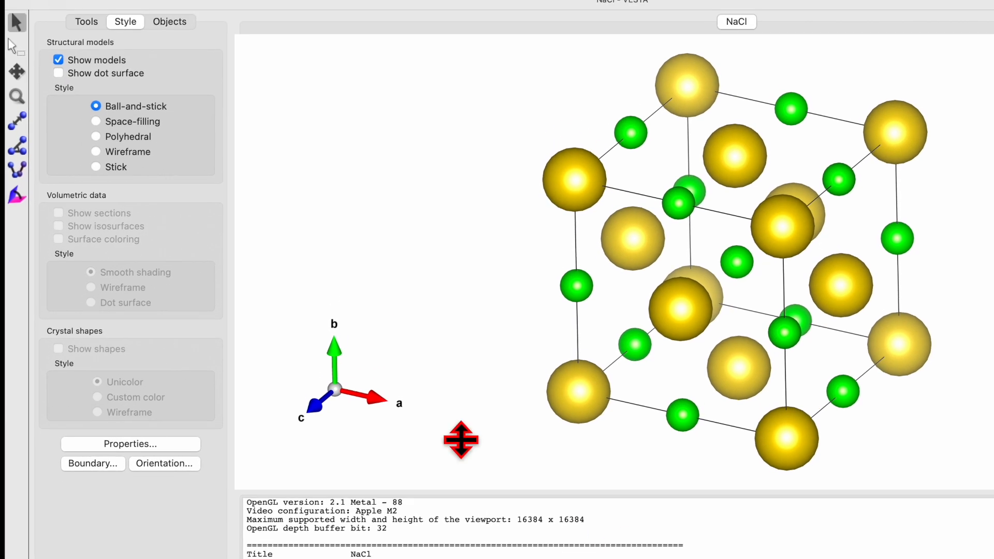
# Set up a data export of the NaCl structure with file type CIF and cancel it without saving
pyautogui.click(92, 14)
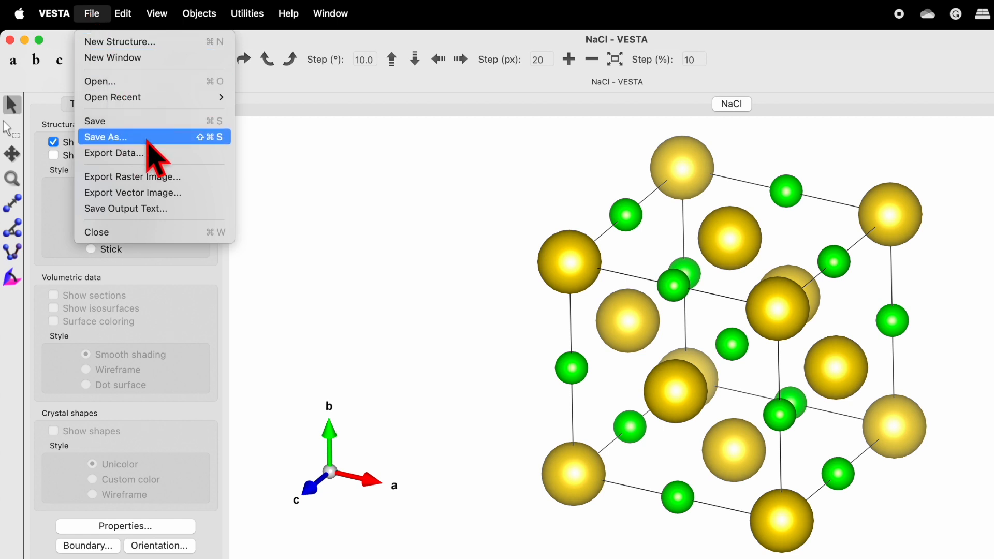
pyautogui.click(149, 155)
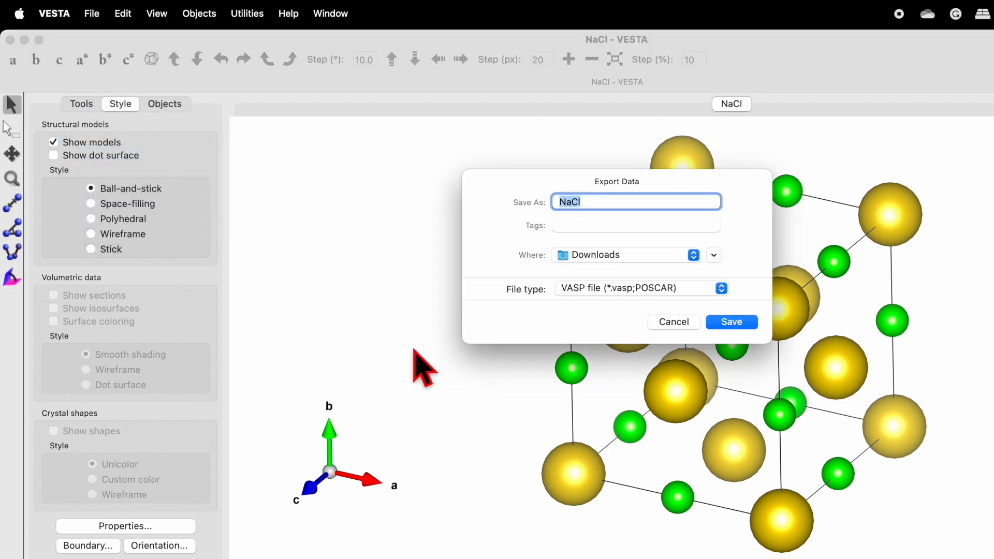
pyautogui.click(630, 290)
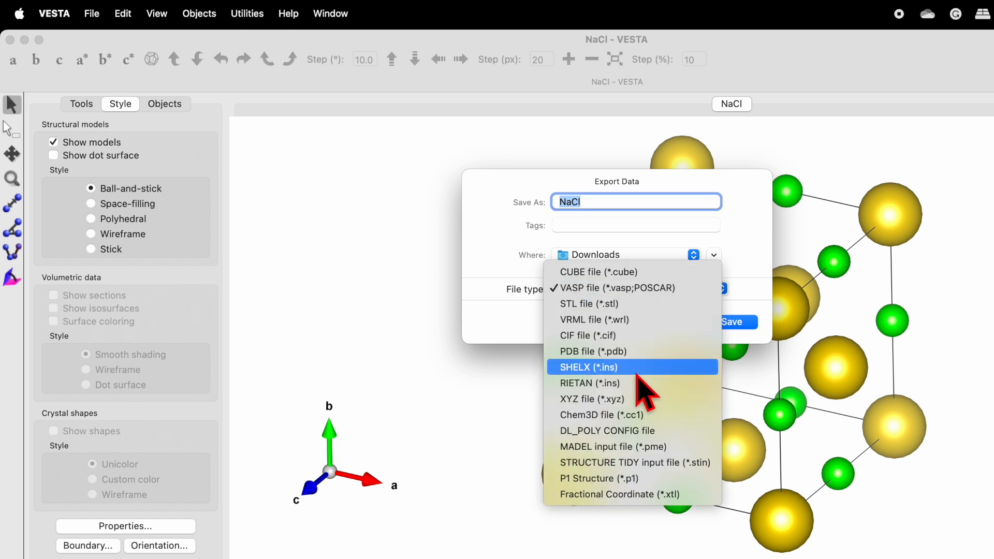
pyautogui.click(584, 337)
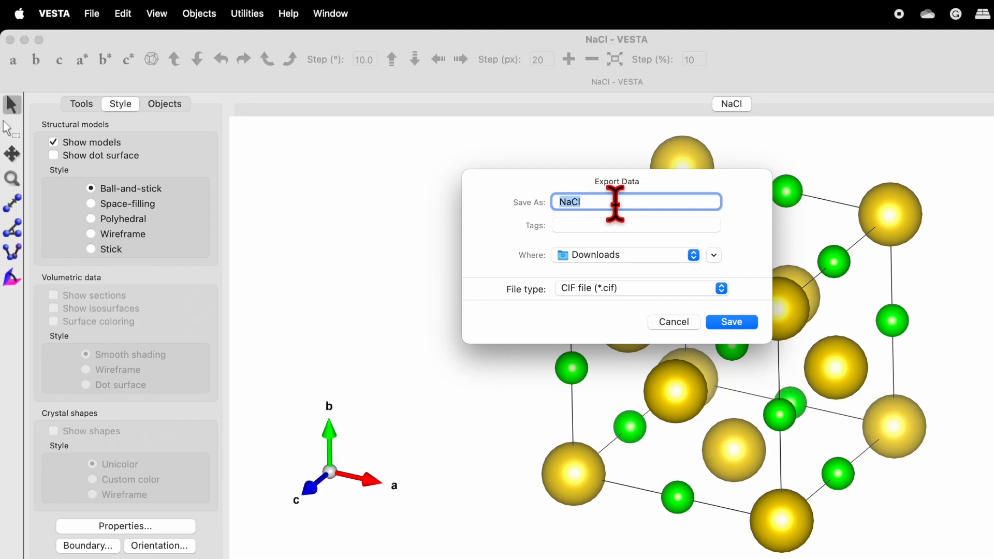
pyautogui.click(674, 322)
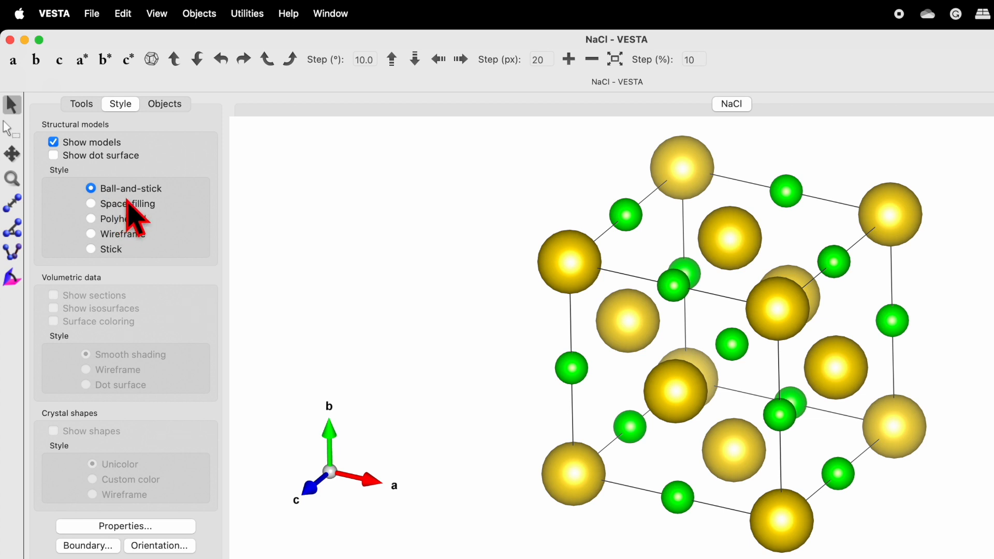
# Compare the structure in the space-filling, polyhedral, wireframe and stick styles, and return it to ball-and-stick
pyautogui.click(92, 205)
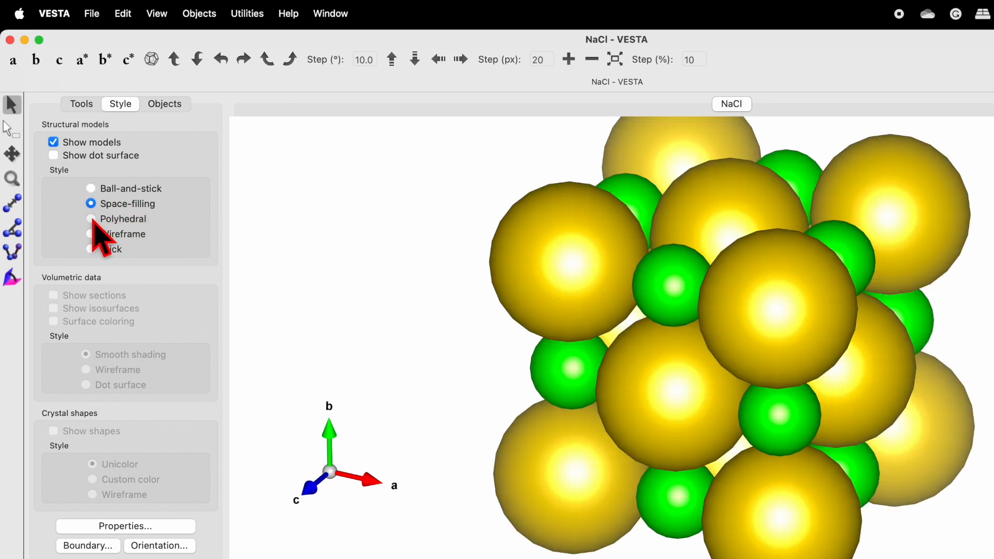
pyautogui.click(93, 220)
pyautogui.click(91, 235)
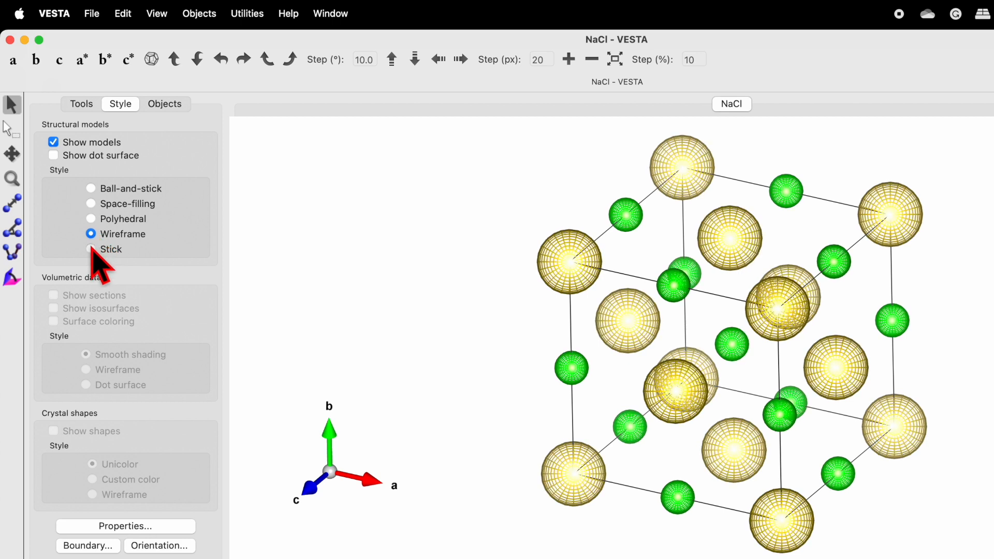
pyautogui.click(92, 250)
pyautogui.click(91, 235)
pyautogui.click(92, 219)
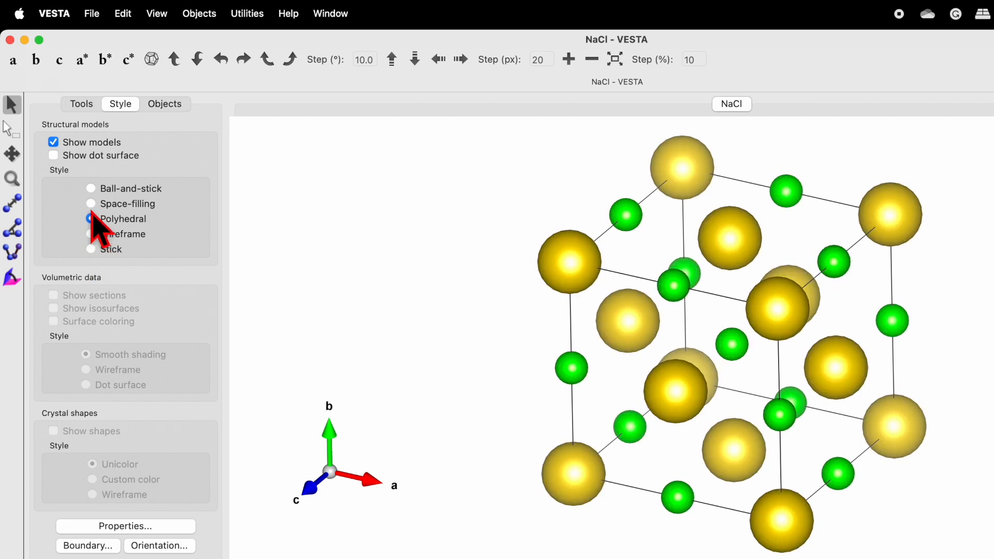
pyautogui.click(92, 204)
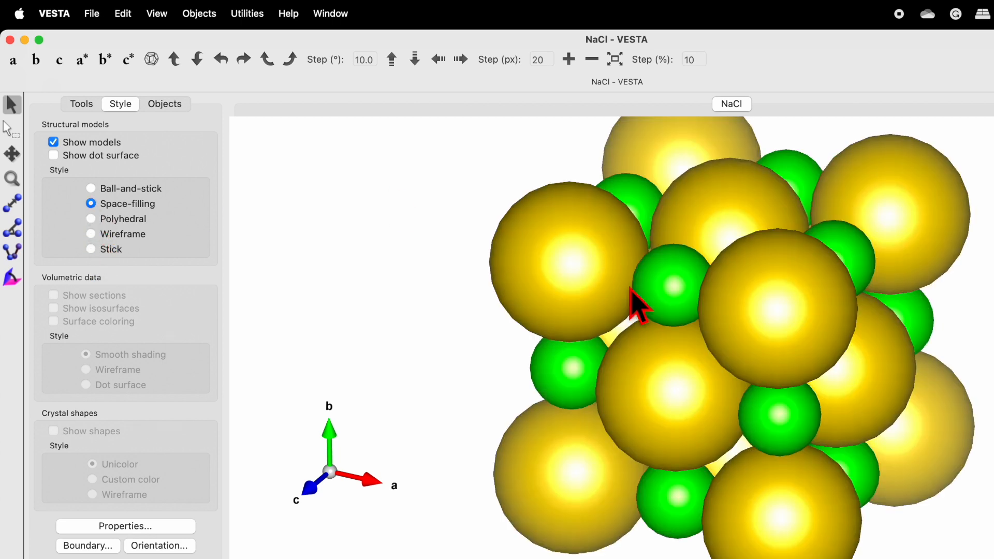
pyautogui.click(92, 188)
# View the structure along the b, c and a* axes, and return it to the standard orientation
pyautogui.click(35, 61)
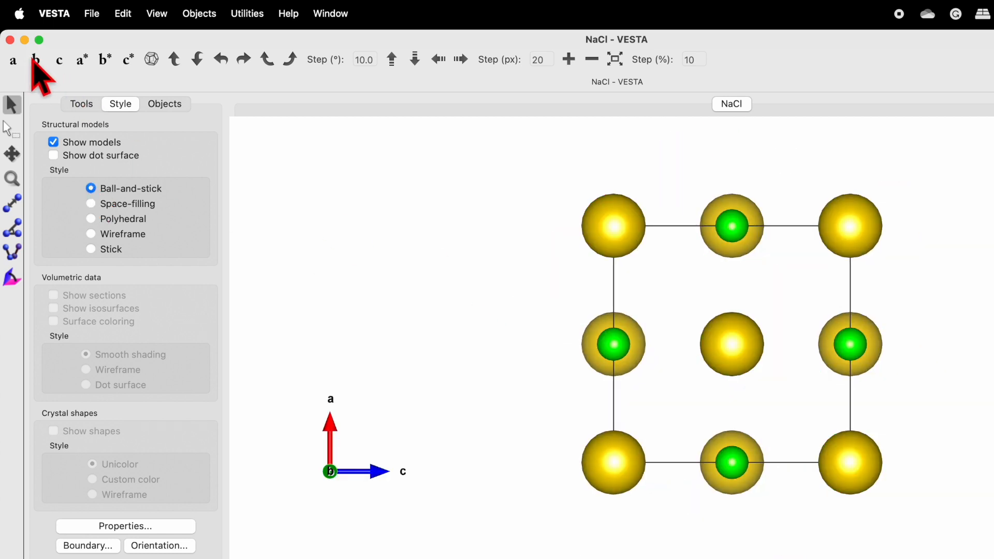
pyautogui.click(59, 60)
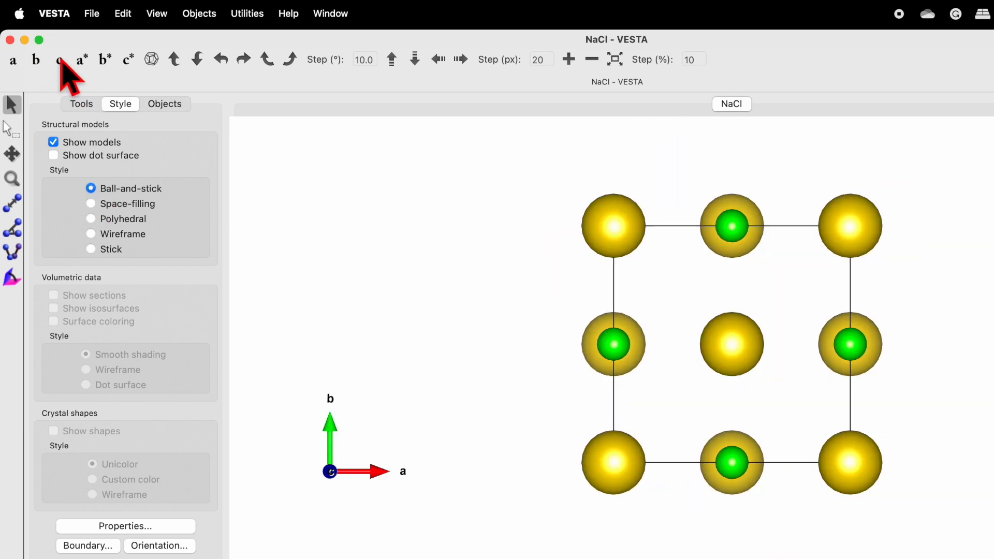
pyautogui.click(82, 60)
pyautogui.click(152, 59)
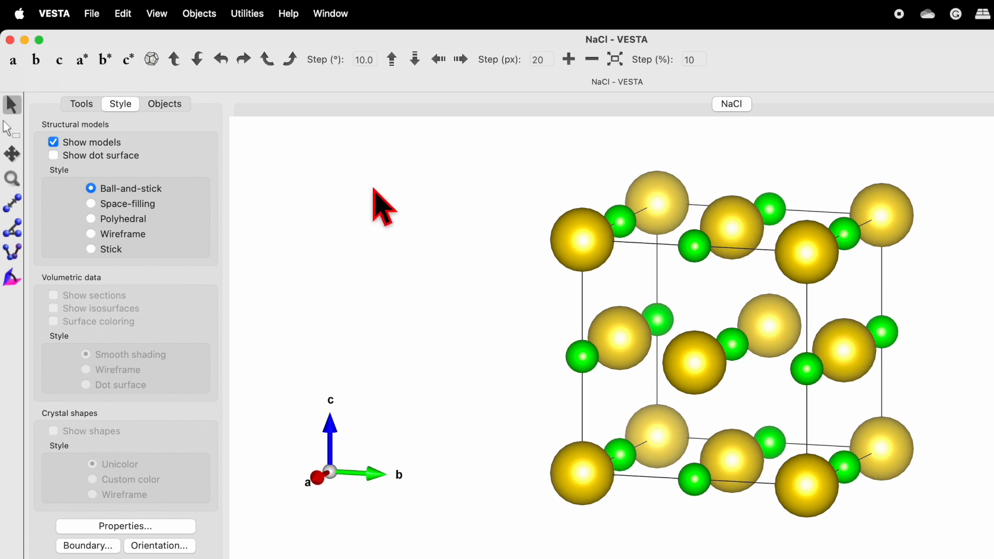
# Measure the distance between the upper front corner Na atom and the neighbouring Cl atom on the cell edge
pyautogui.click(14, 205)
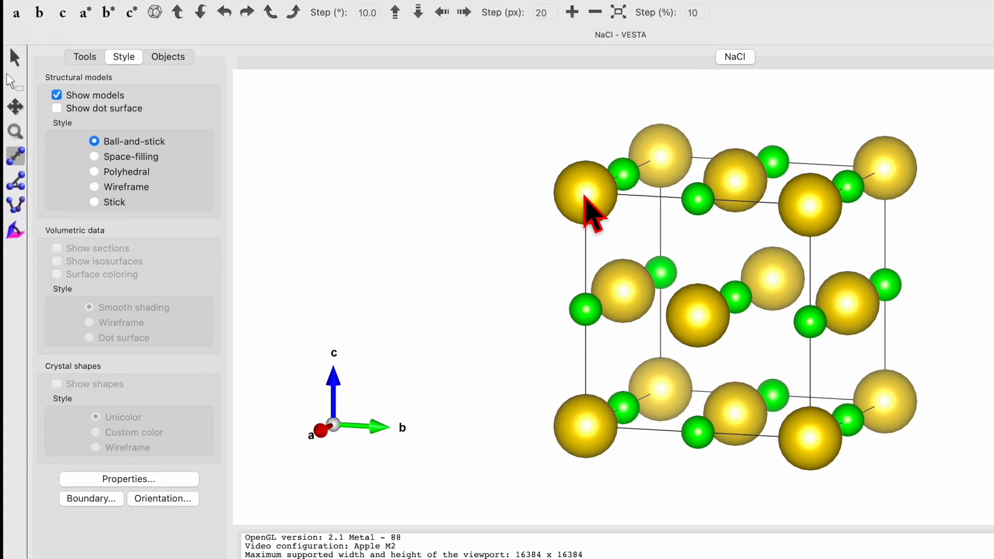
pyautogui.click(587, 212)
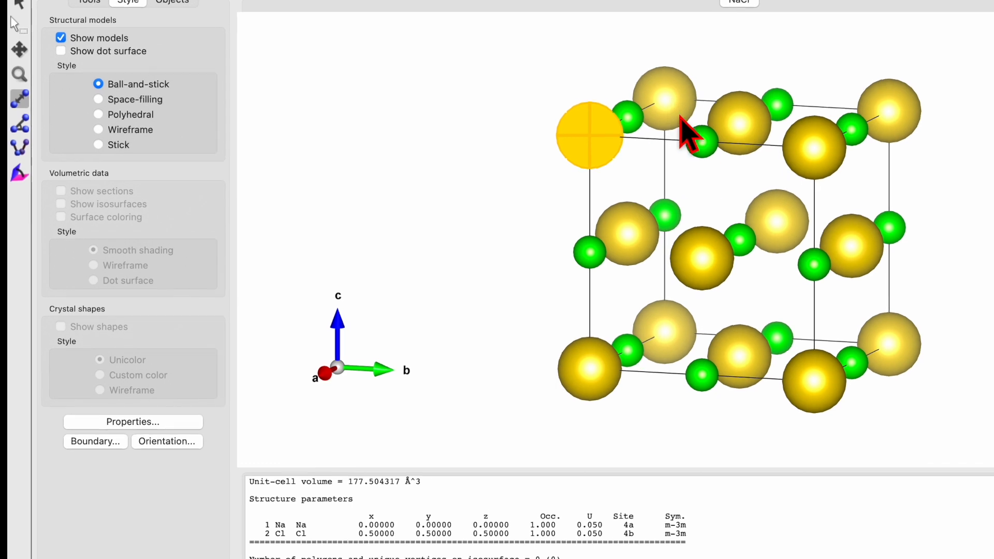
pyautogui.click(701, 155)
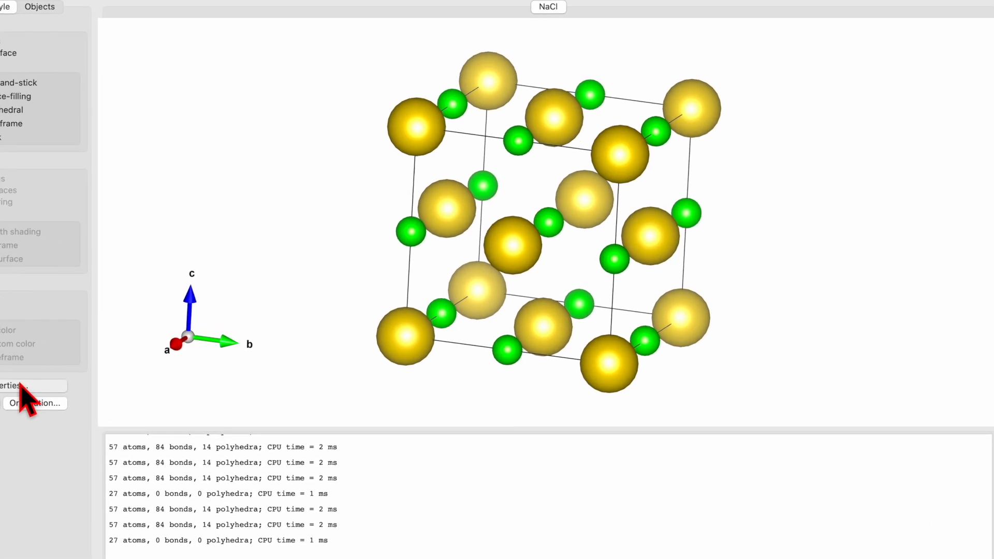
# Compare the unit-cell line options in the structure properties, return to the single unit cell, and switch the compass off and on again
pyautogui.click(101, 386)
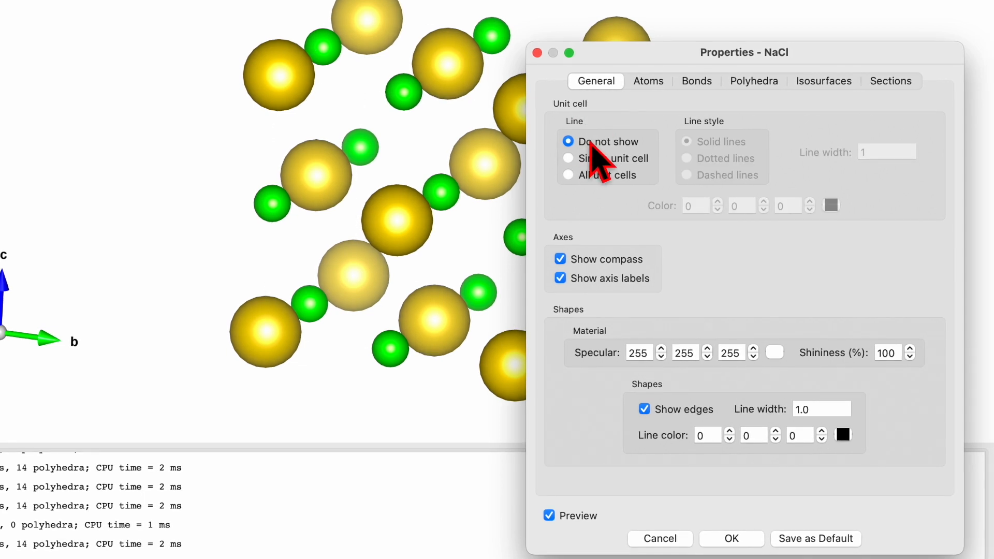
pyautogui.click(572, 158)
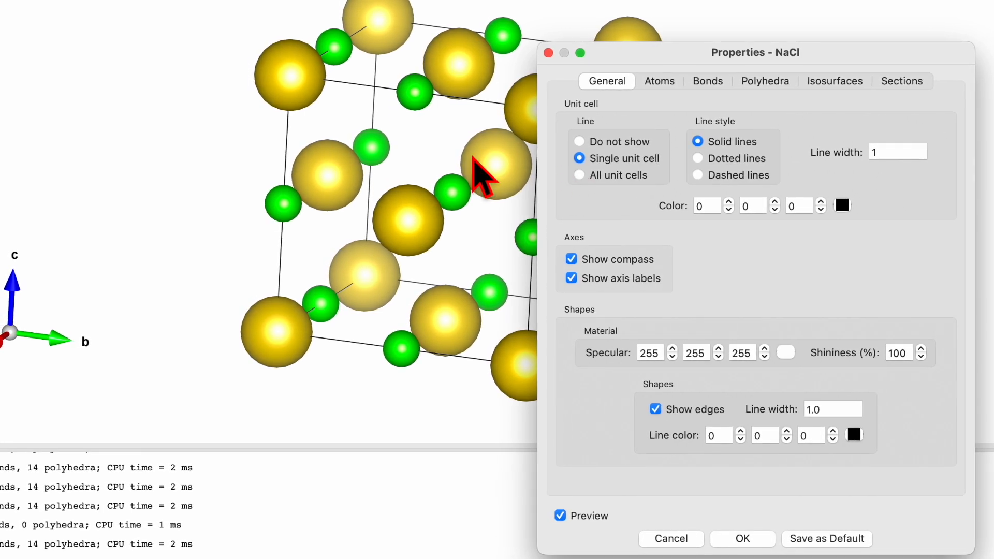
pyautogui.click(580, 175)
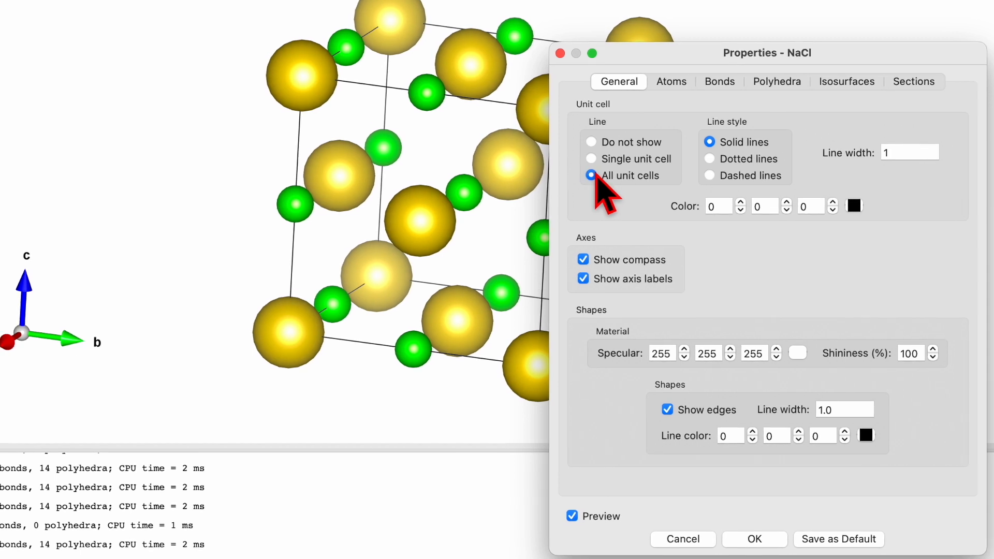
pyautogui.click(592, 159)
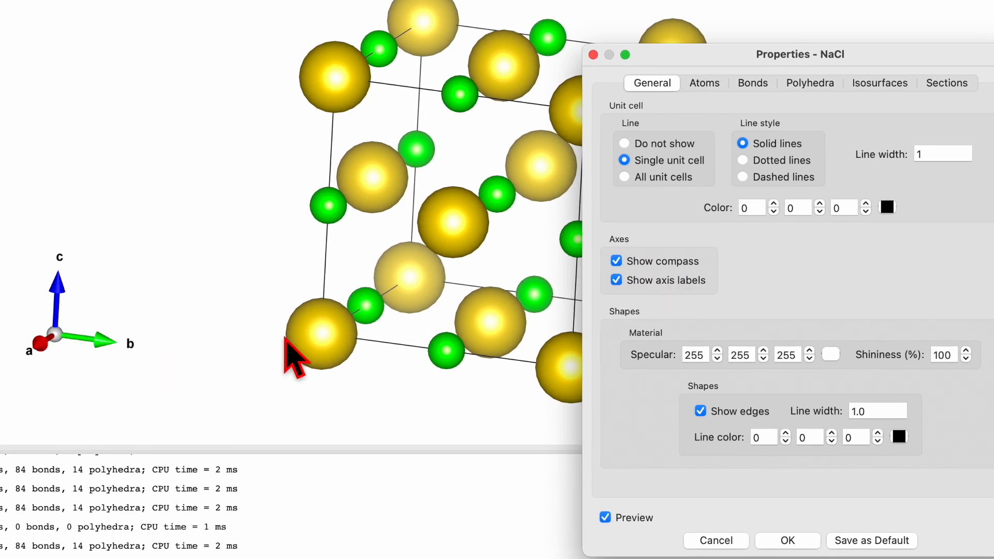
pyautogui.click(616, 260)
pyautogui.click(616, 262)
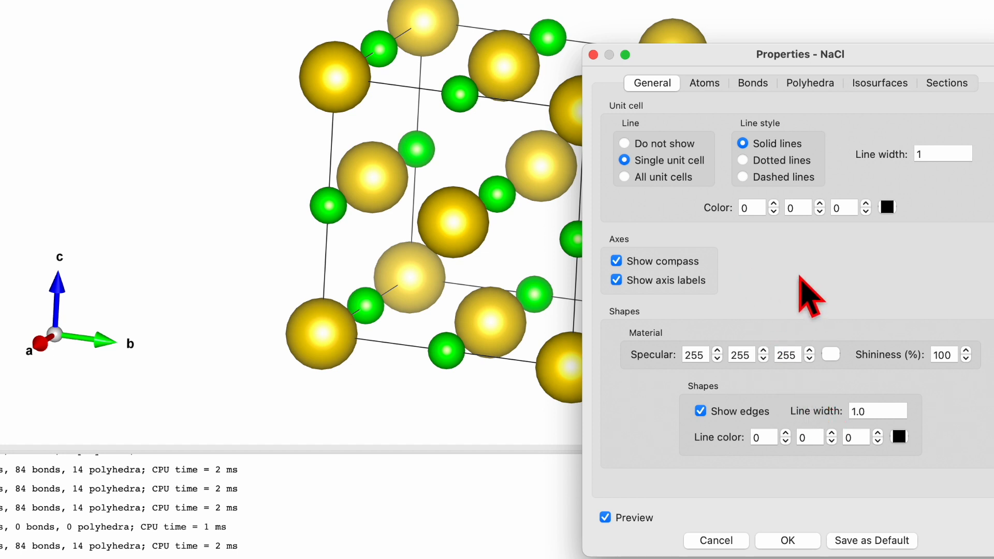
# Set the specular colour of the atoms to black (Licorice) in the atom properties
pyautogui.click(706, 84)
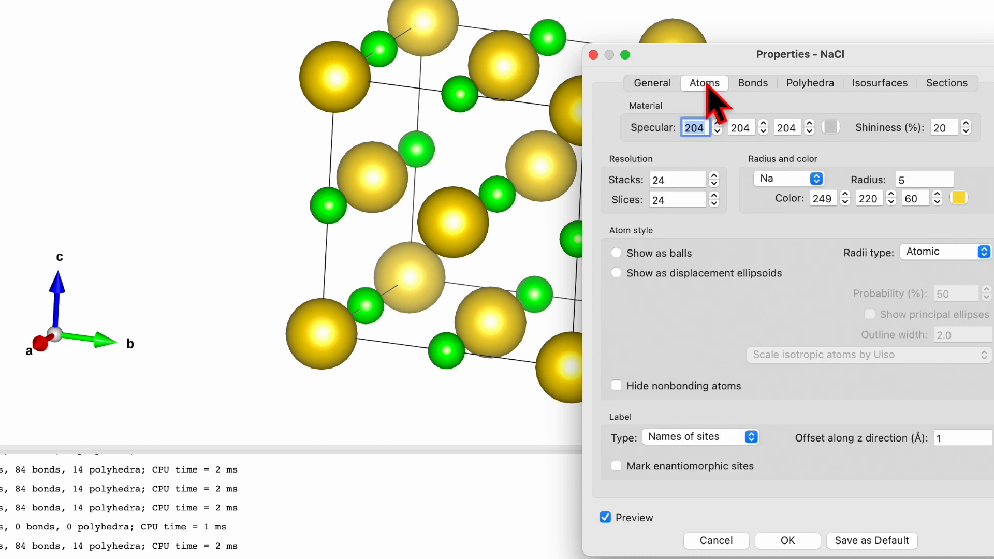
pyautogui.click(832, 127)
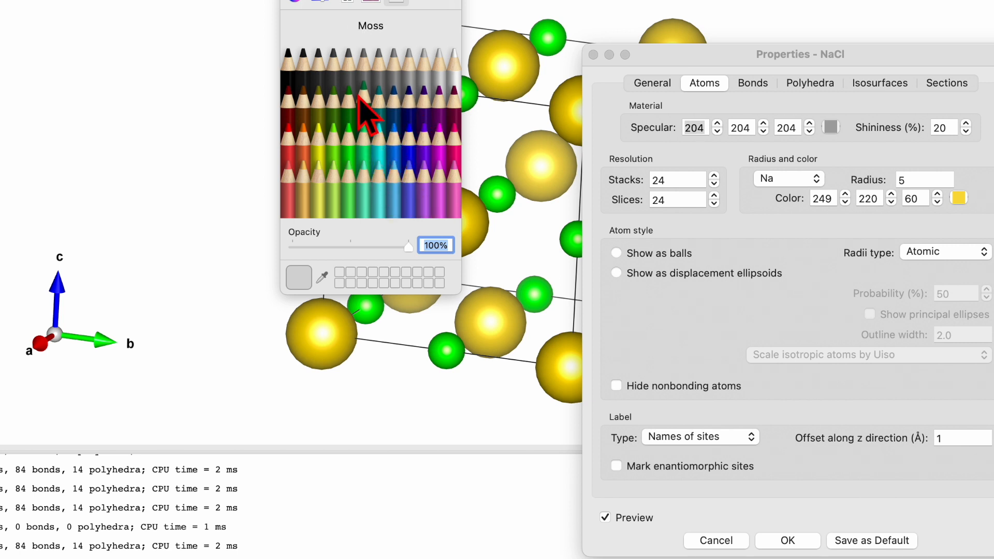
pyautogui.click(288, 73)
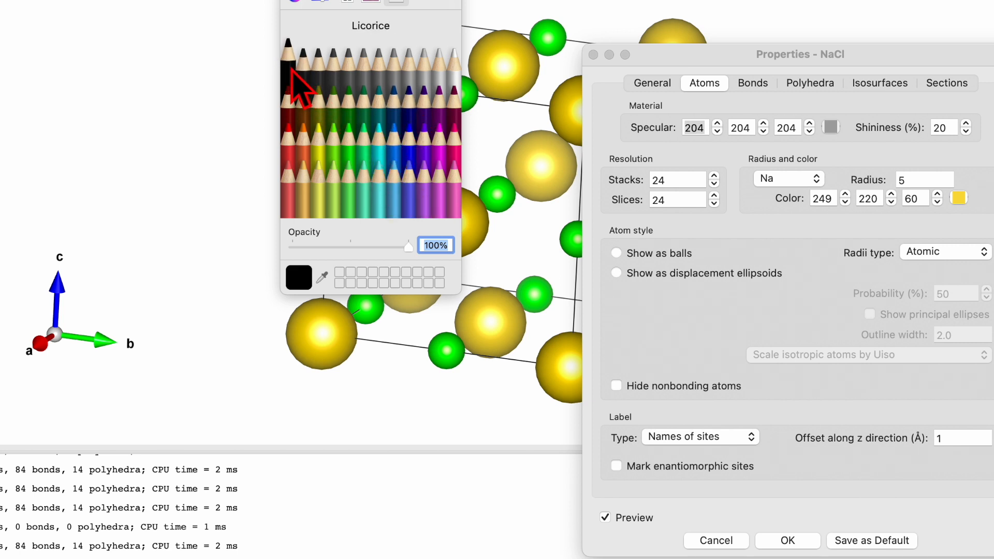
pyautogui.click(290, 1)
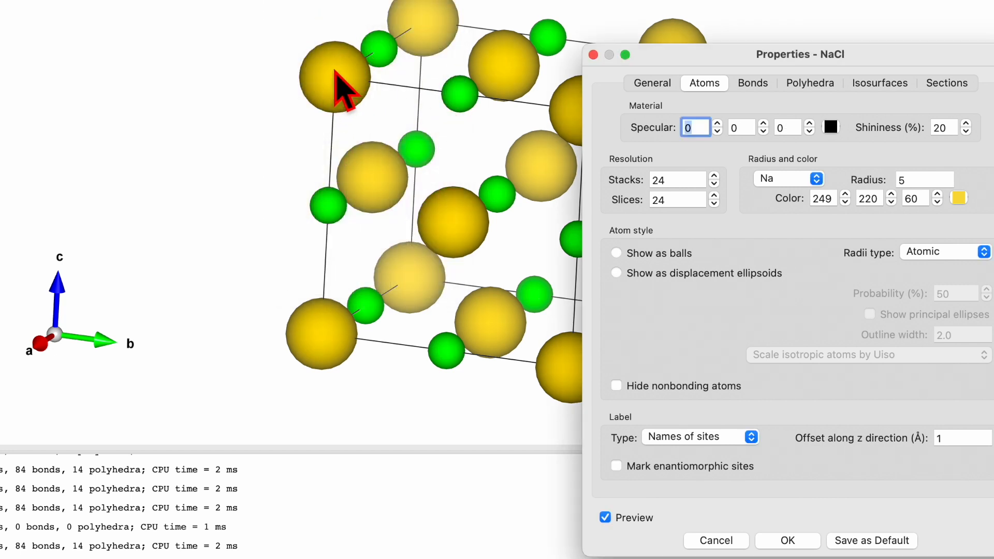
# Set the specular colour of the atoms to white (Snow) and their shininess to 100 %
pyautogui.click(829, 128)
pyautogui.click(451, 64)
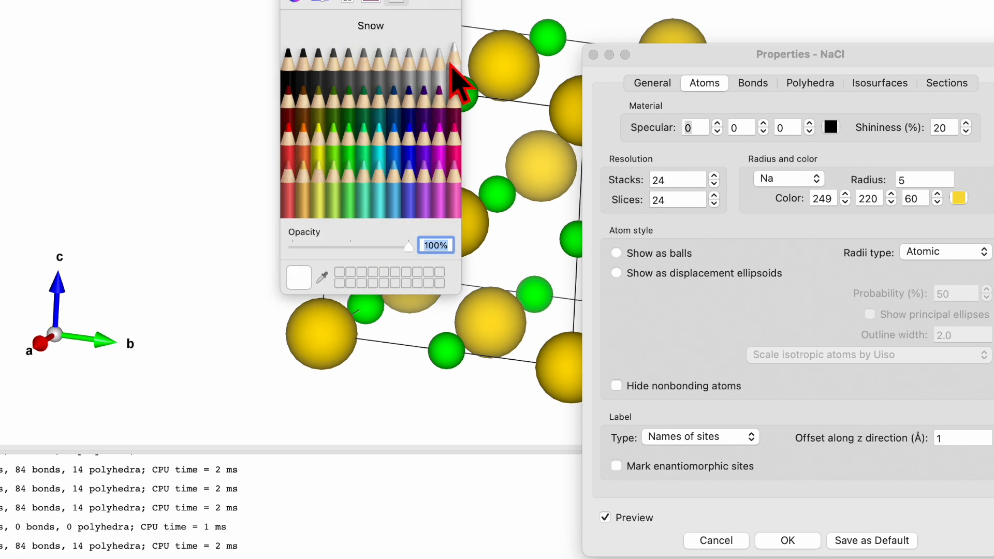
pyautogui.click(290, 2)
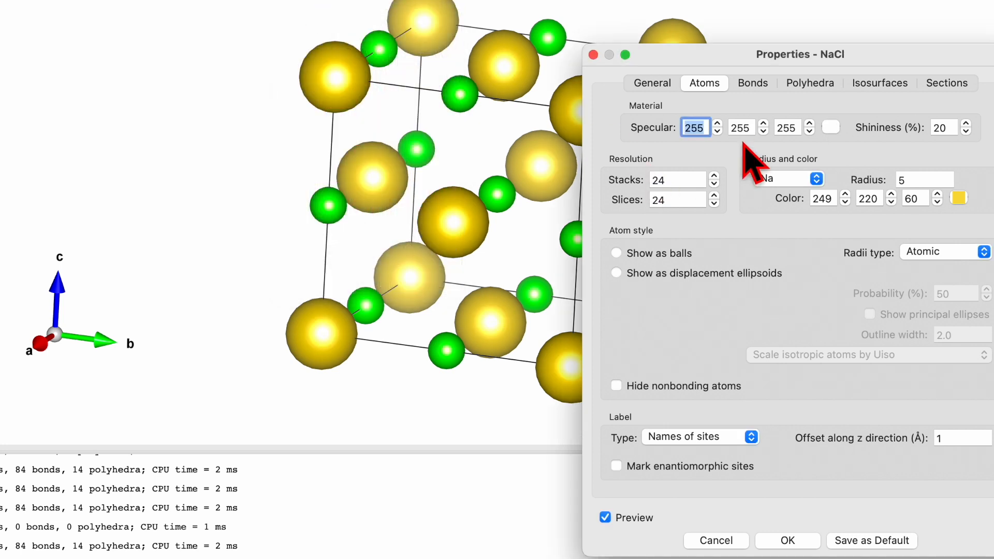
pyautogui.doubleClick(946, 128)
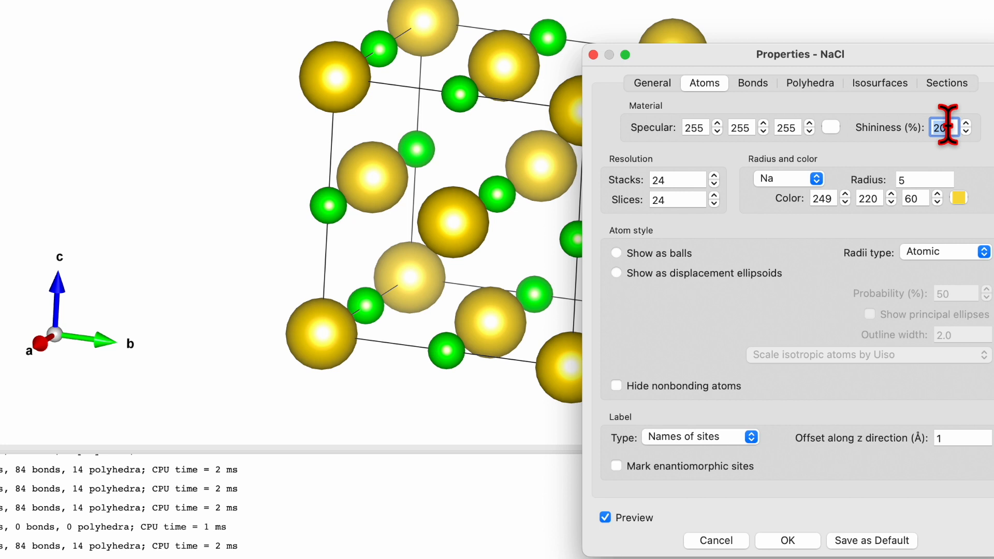
pyautogui.click(913, 146)
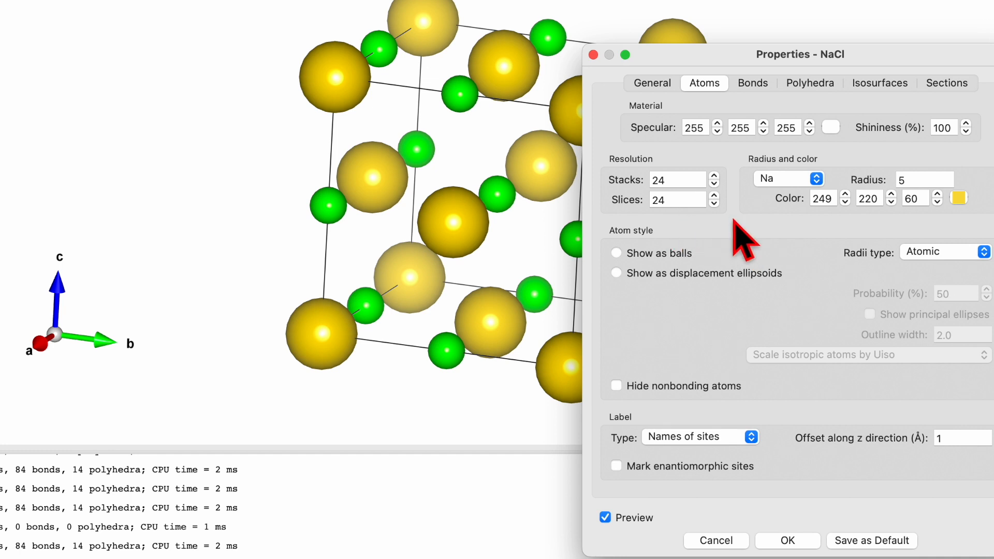
# Try a radius of 10 for the Na atoms, set it to 1.91, and keep Na as the selected element
pyautogui.click(800, 180)
pyautogui.click(792, 178)
pyautogui.click(919, 179)
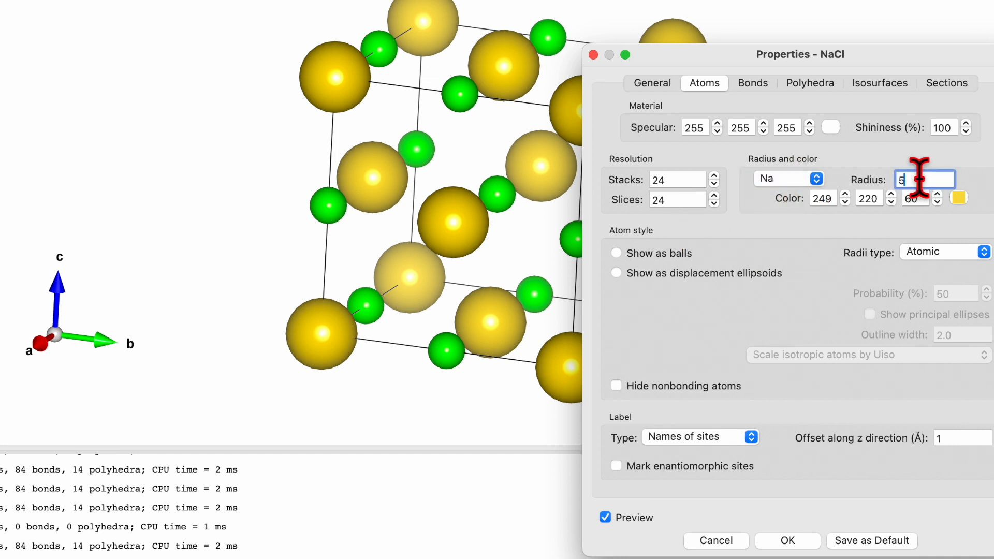
pyautogui.moveTo(917, 179); pyautogui.dragTo(895, 185)
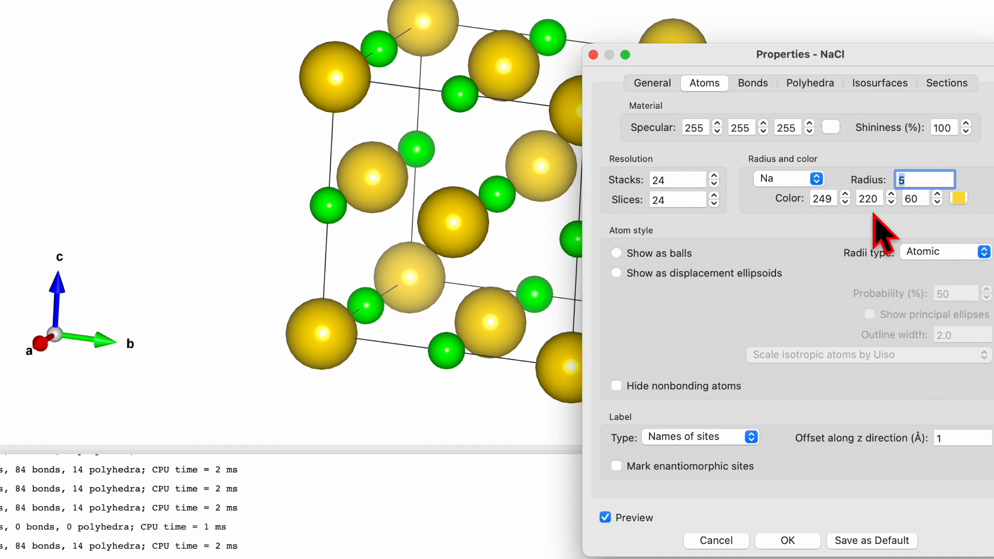
pyautogui.write('10')
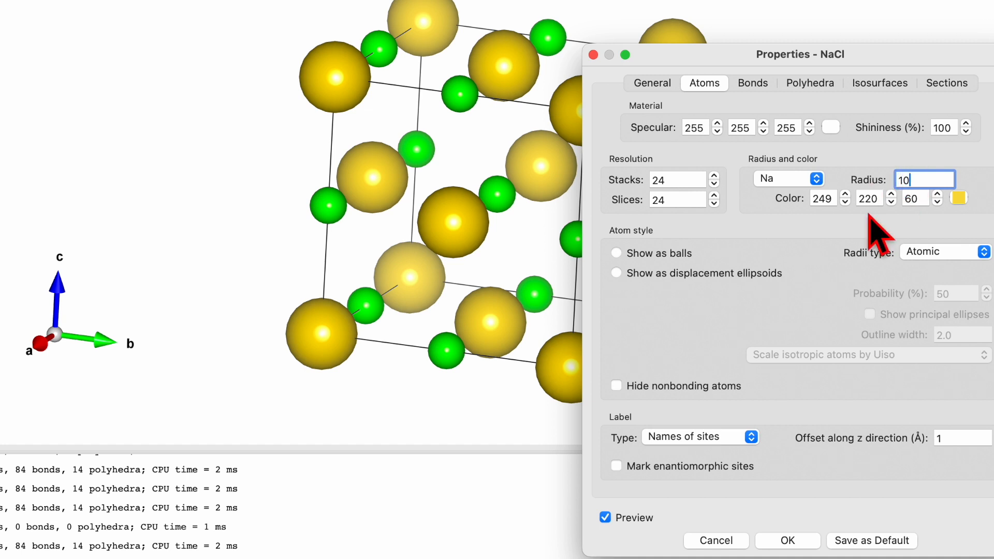
pyautogui.click(776, 180)
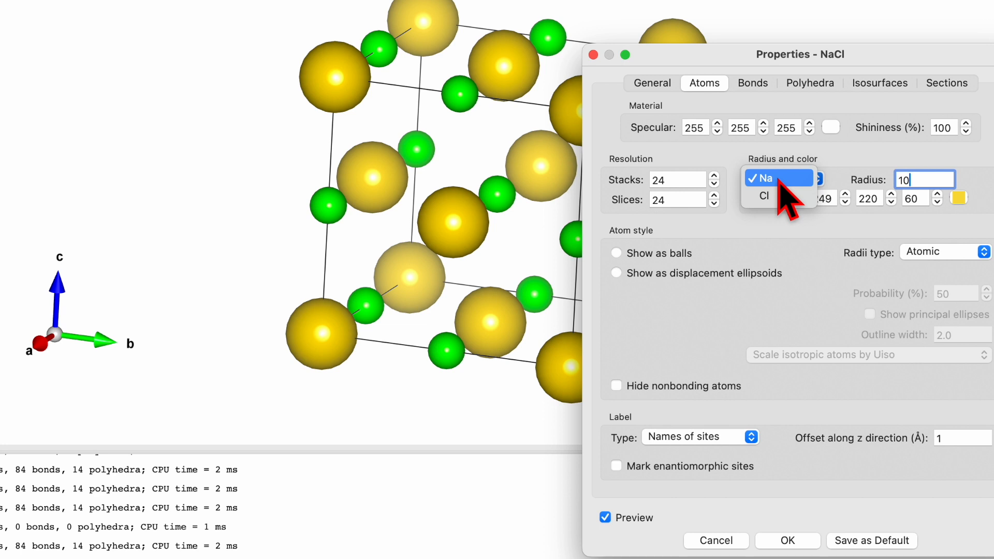
pyautogui.click(767, 179)
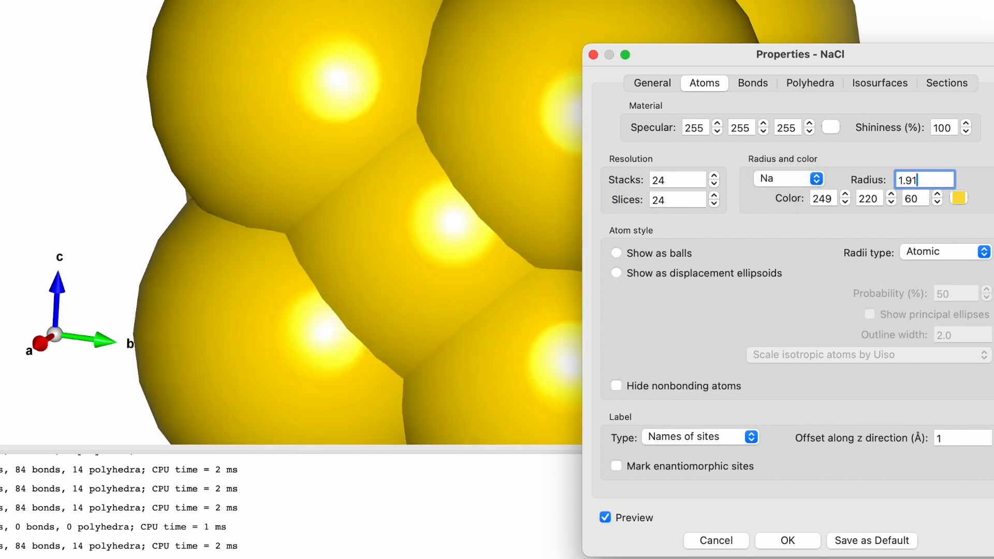
pyautogui.press('Return')
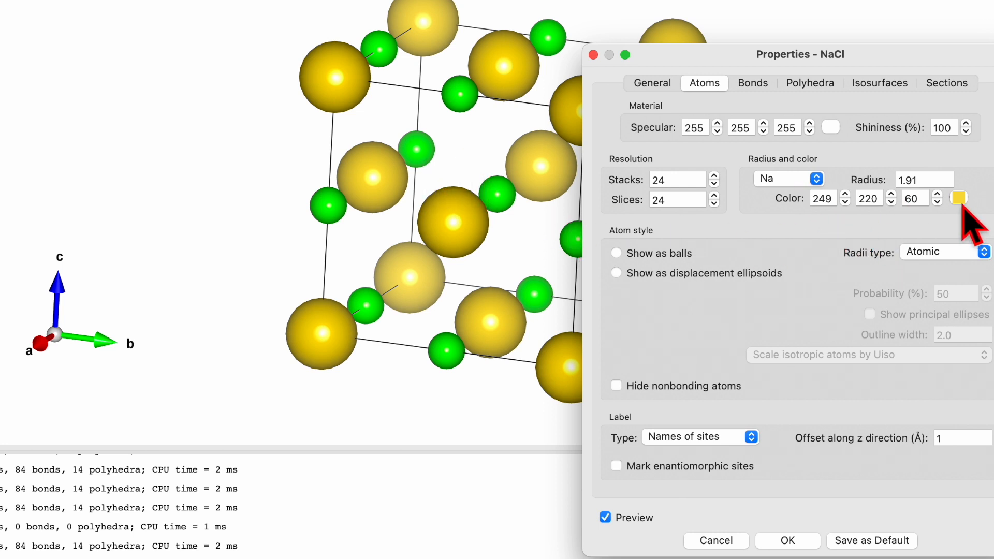
pyautogui.click(785, 179)
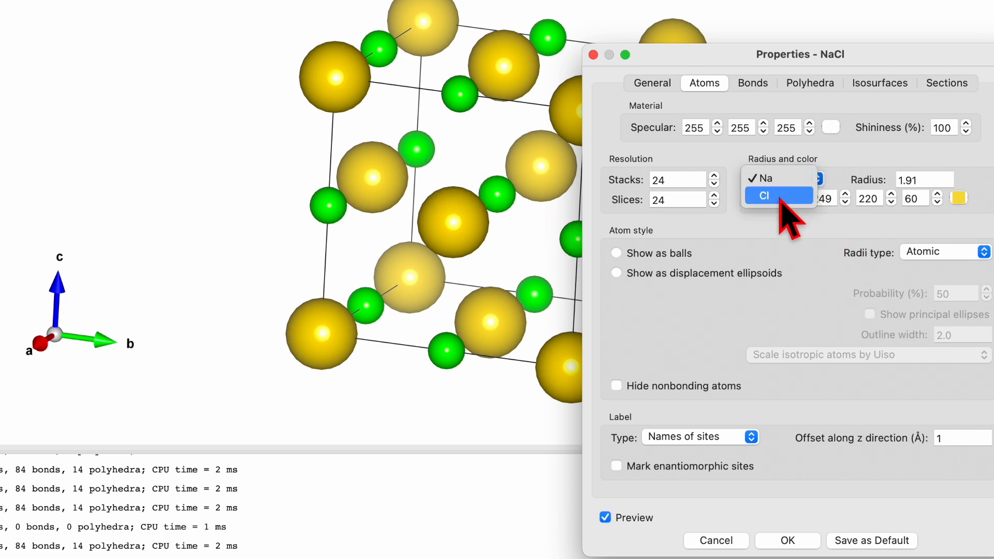
pyautogui.click(787, 179)
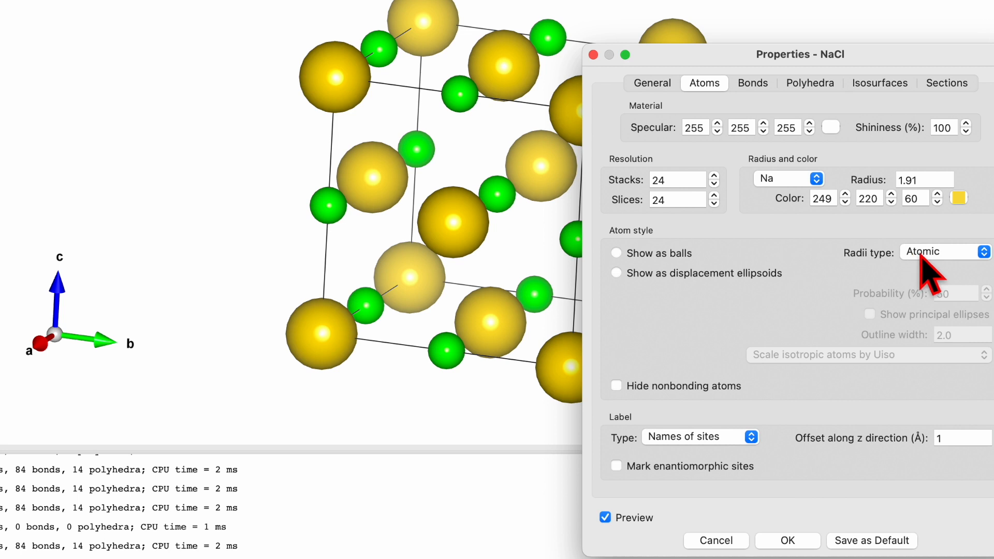
# Compare the ionic and van der Waals radii types on the structure, and return to atomic radii
pyautogui.click(945, 256)
pyautogui.click(948, 266)
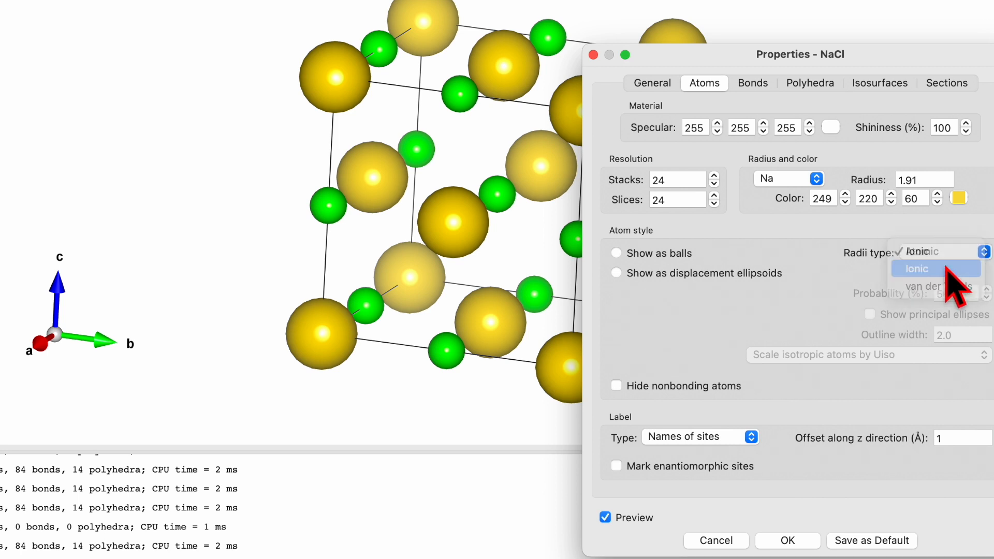
pyautogui.click(948, 254)
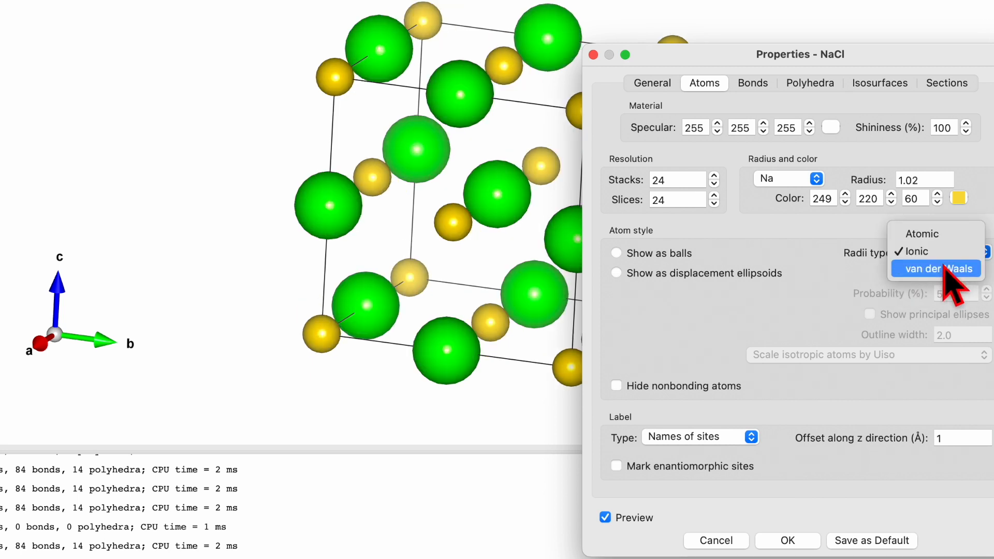
pyautogui.click(948, 269)
pyautogui.click(948, 254)
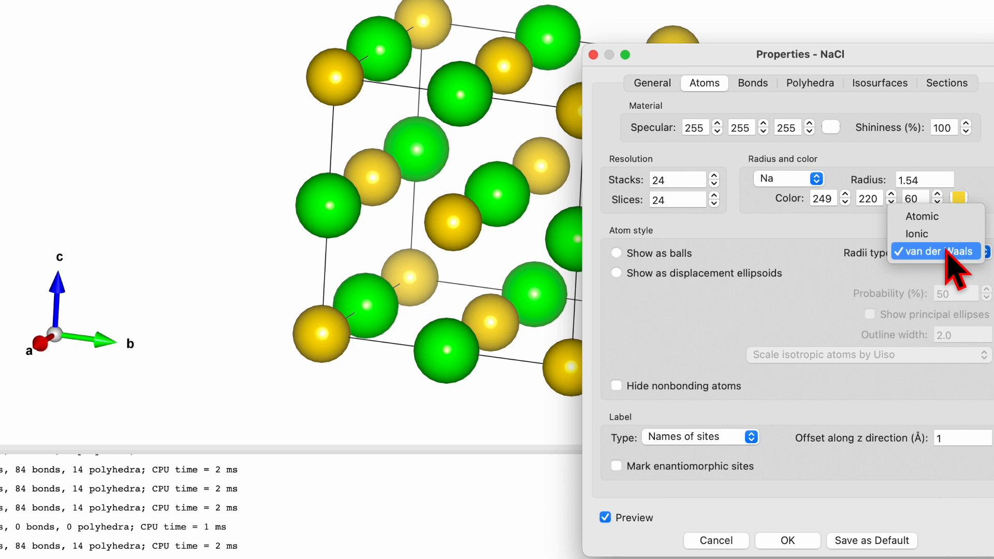
pyautogui.click(948, 217)
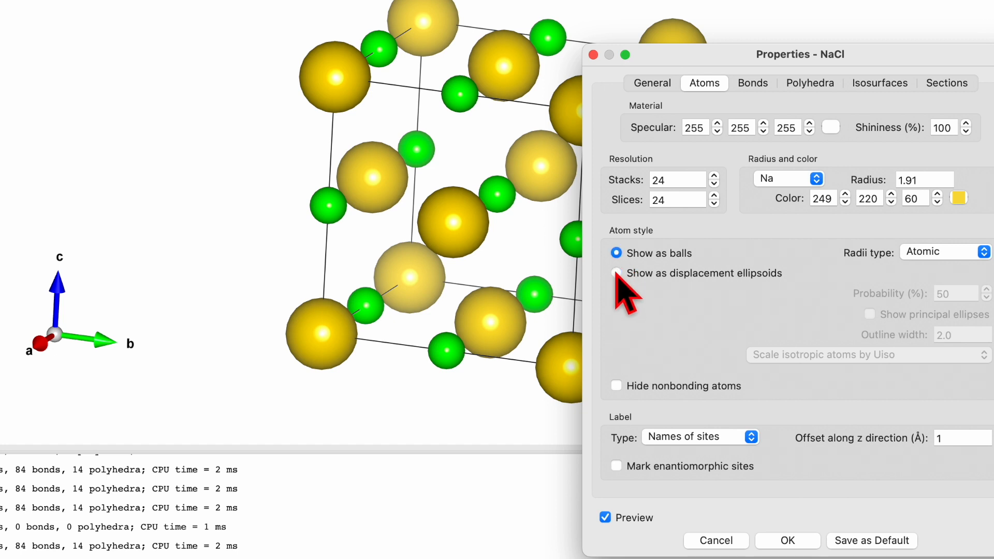
# Try showing the atoms as displacement ellipsoids with isotropic atoms scaled by Uiso, and return to showing them as balls
pyautogui.click(617, 273)
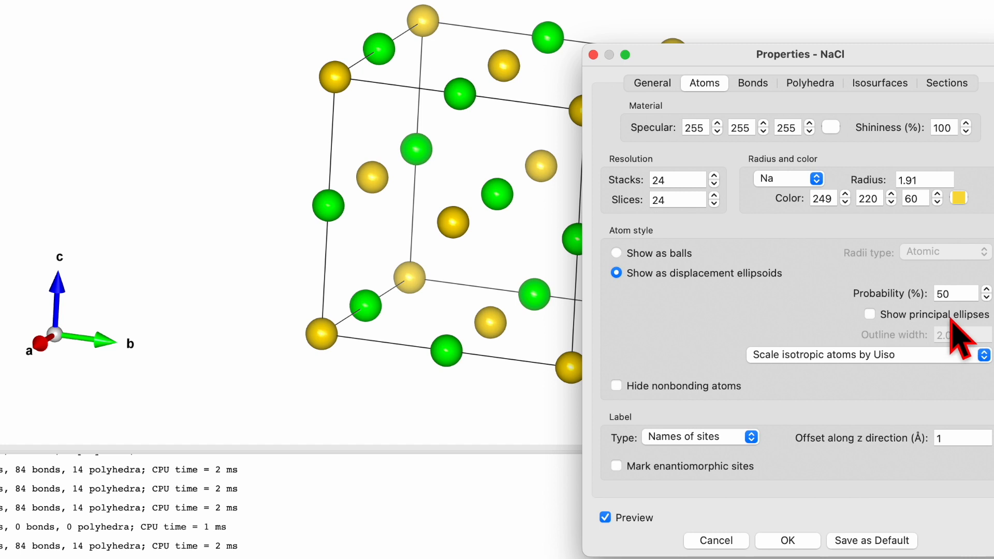
pyautogui.click(940, 360)
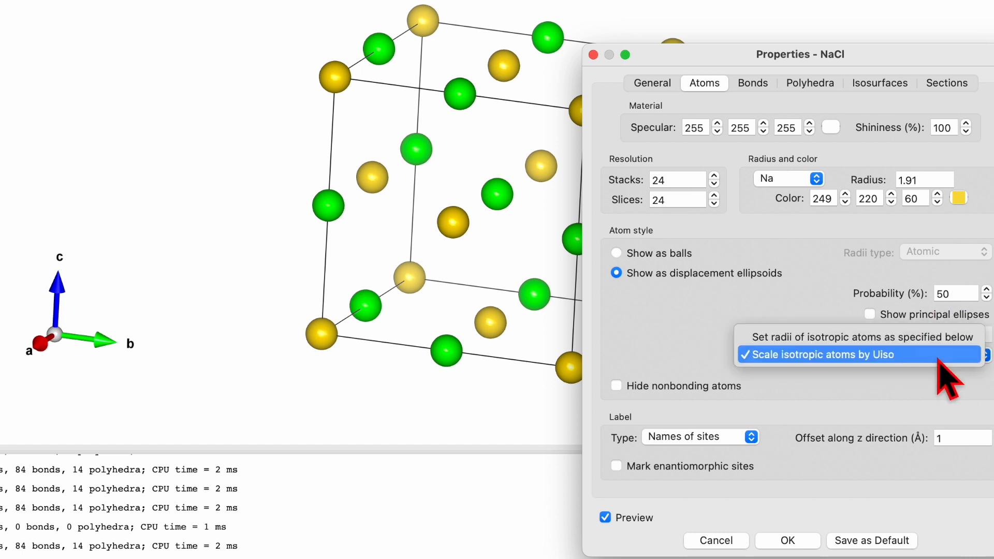
pyautogui.click(940, 357)
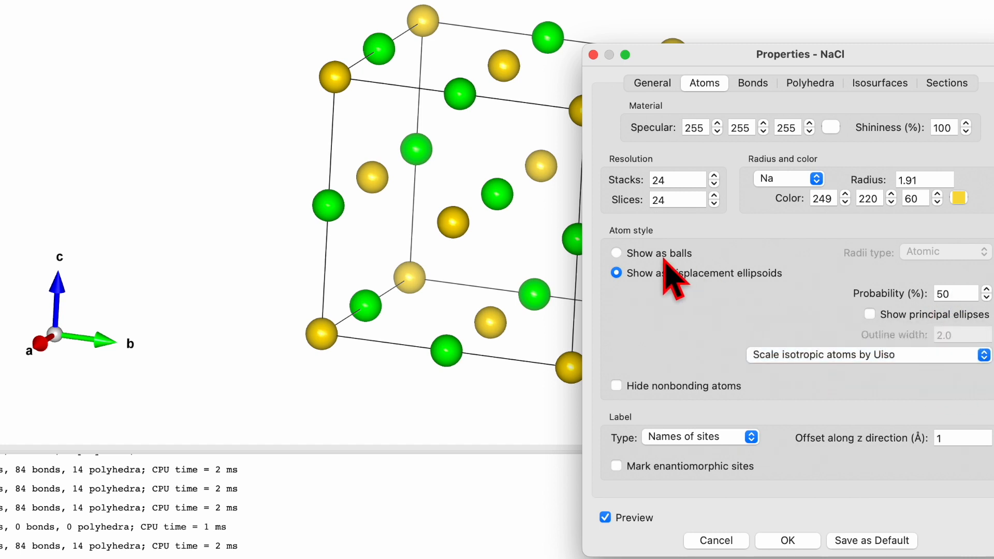
pyautogui.click(616, 253)
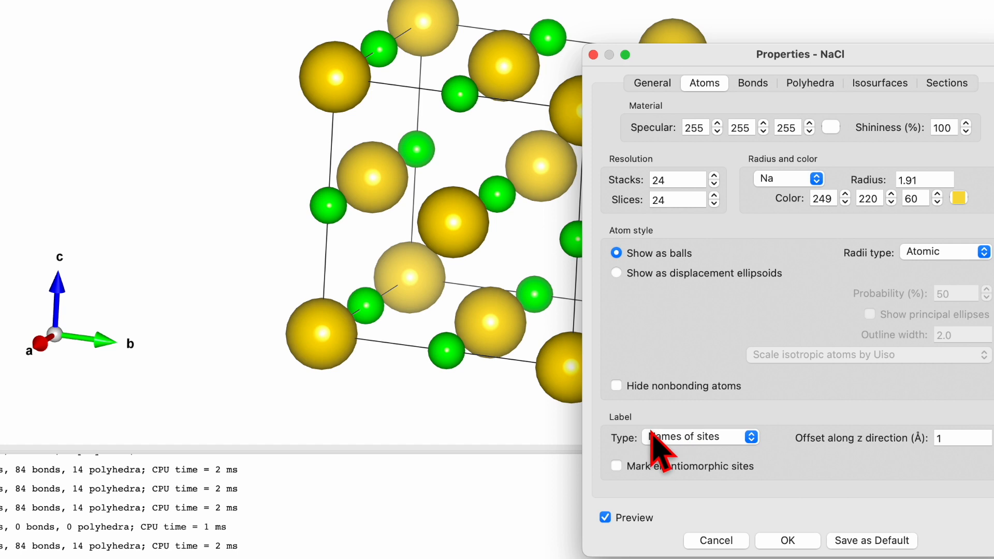
# Try element names as the atom label type, and return to names of sites
pyautogui.click(710, 440)
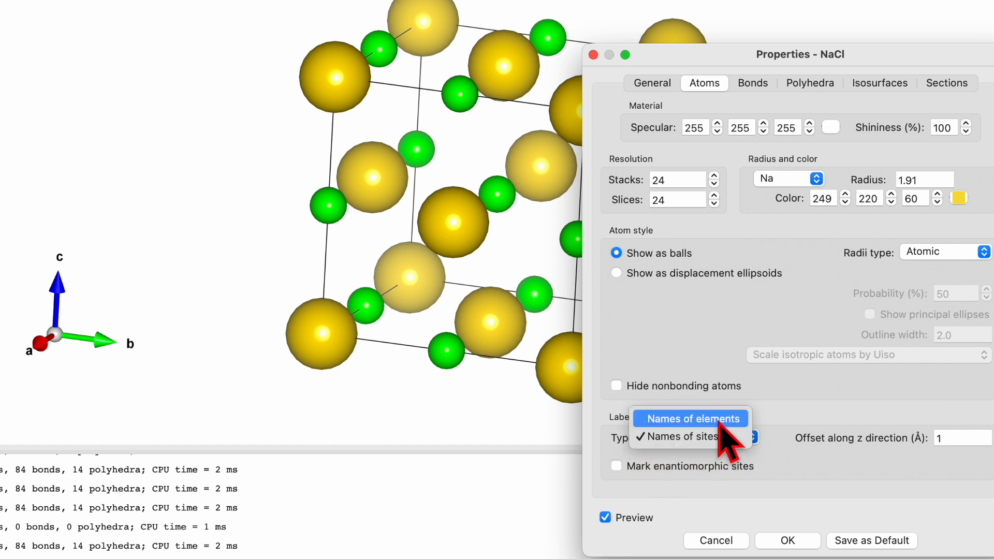
pyautogui.click(720, 422)
pyautogui.click(716, 440)
pyautogui.click(717, 454)
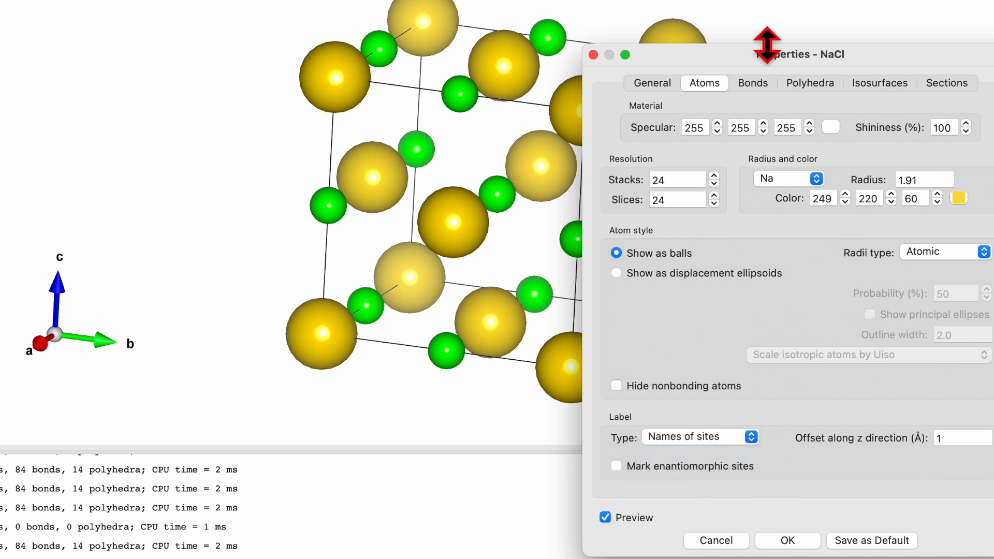
# Examine the bond, polyhedra, isosurface and section properties of NaCl, and accept the property settings
pyautogui.click(761, 83)
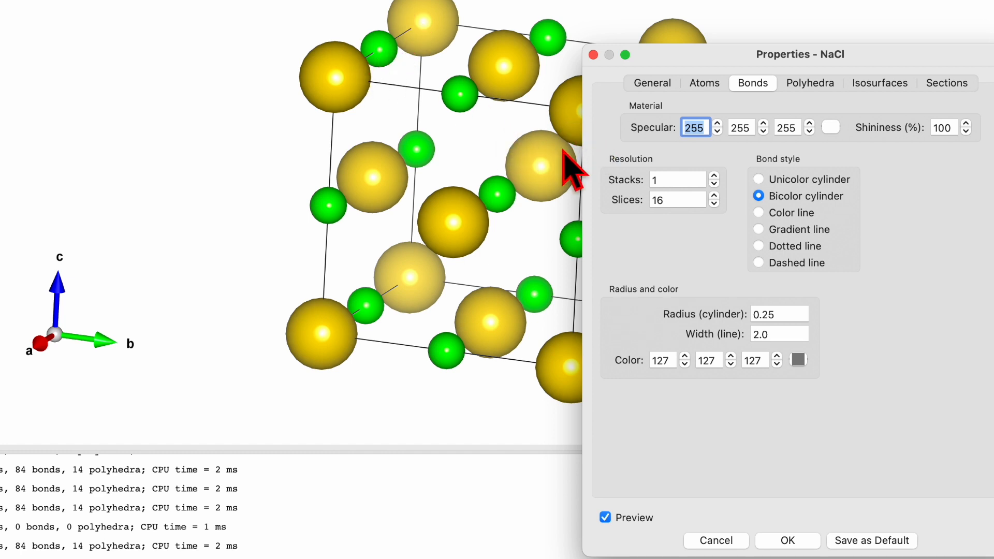
pyautogui.click(817, 85)
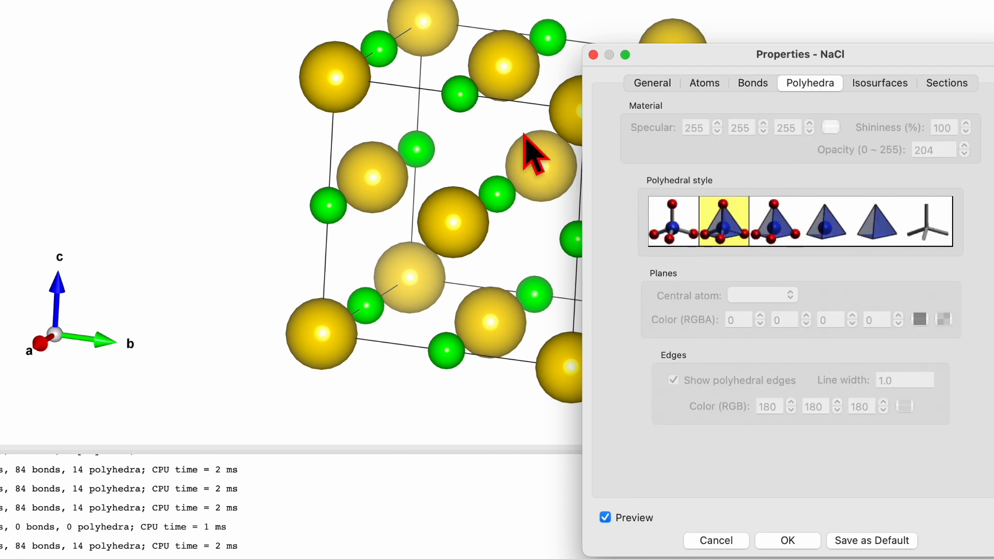
pyautogui.click(887, 85)
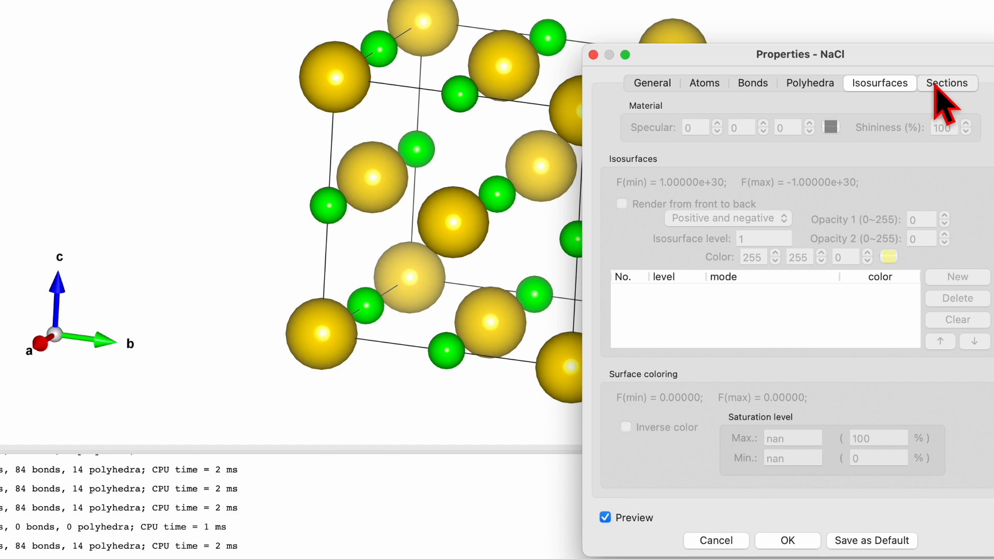
pyautogui.click(936, 84)
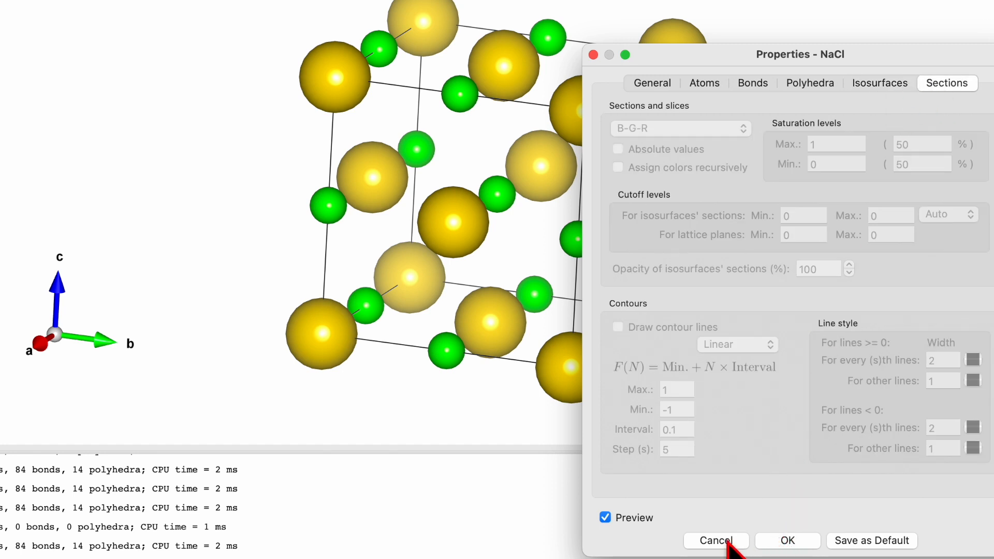
pyautogui.click(788, 541)
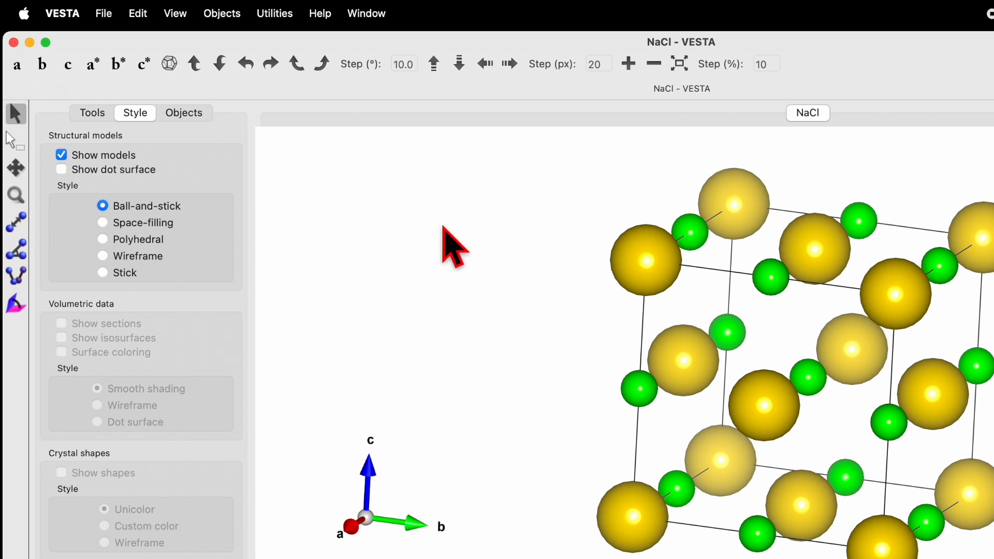
# Add a new bond specification to the NaCl phase with Na as atom A1 and Cl as atom A2
pyautogui.click(138, 14)
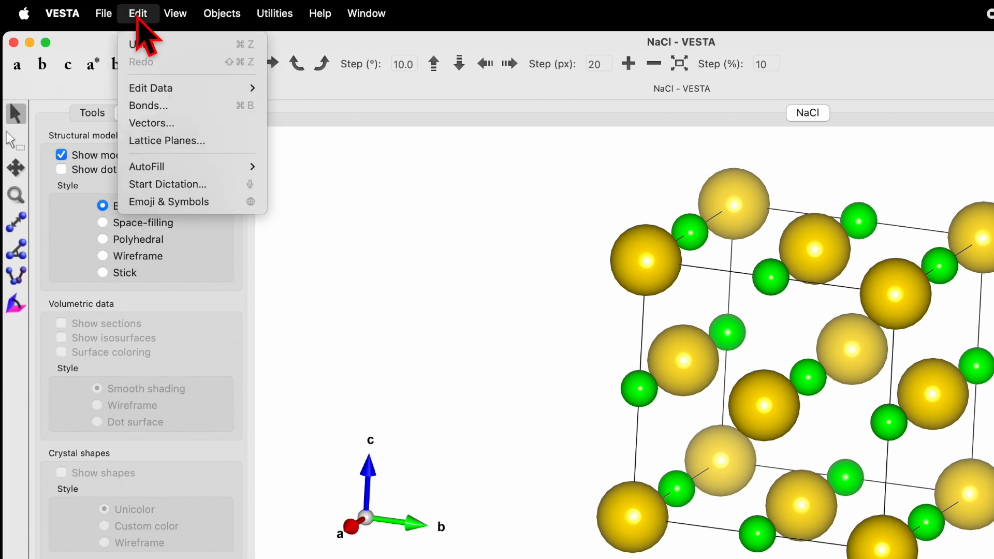
pyautogui.click(171, 105)
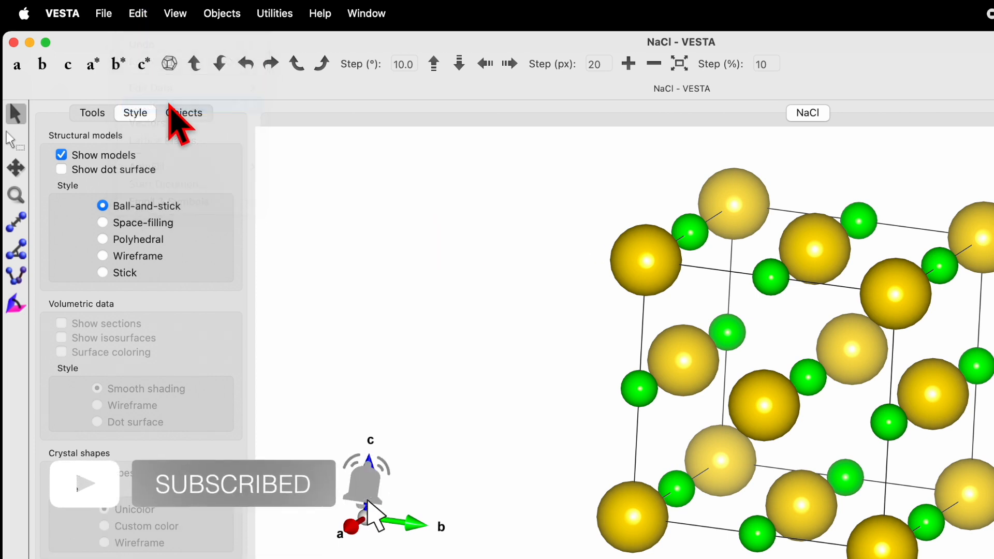
pyautogui.moveTo(405, 239); pyautogui.dragTo(390, 234)
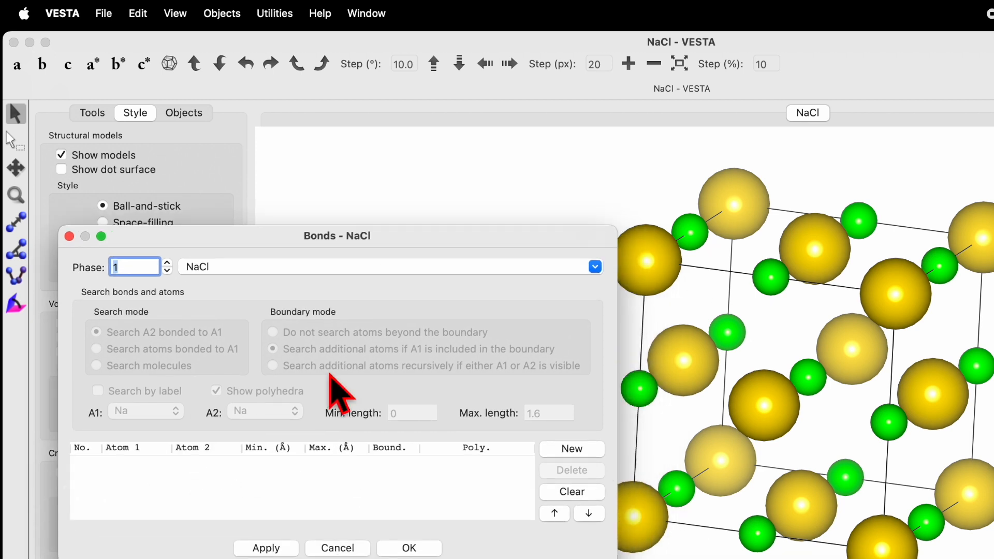
pyautogui.click(581, 449)
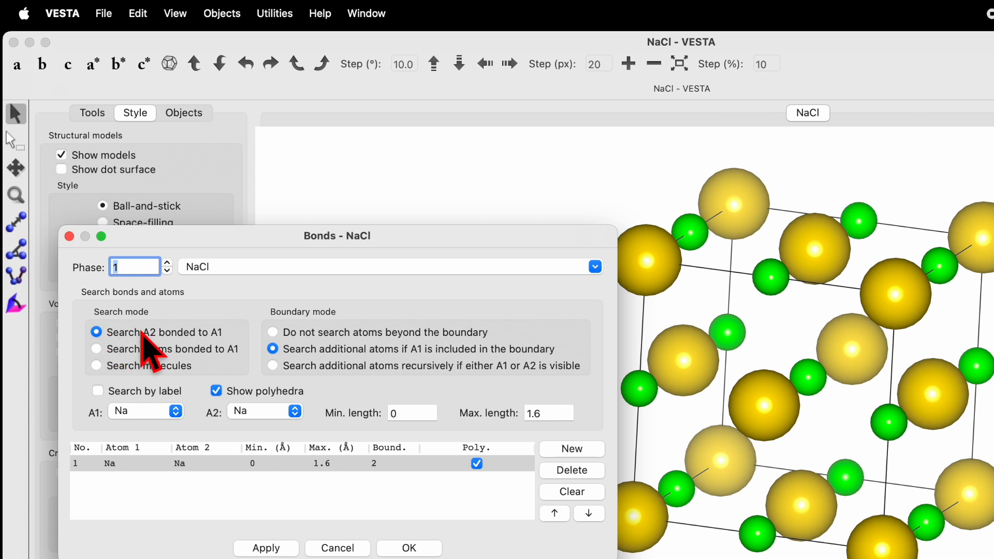
pyautogui.click(167, 464)
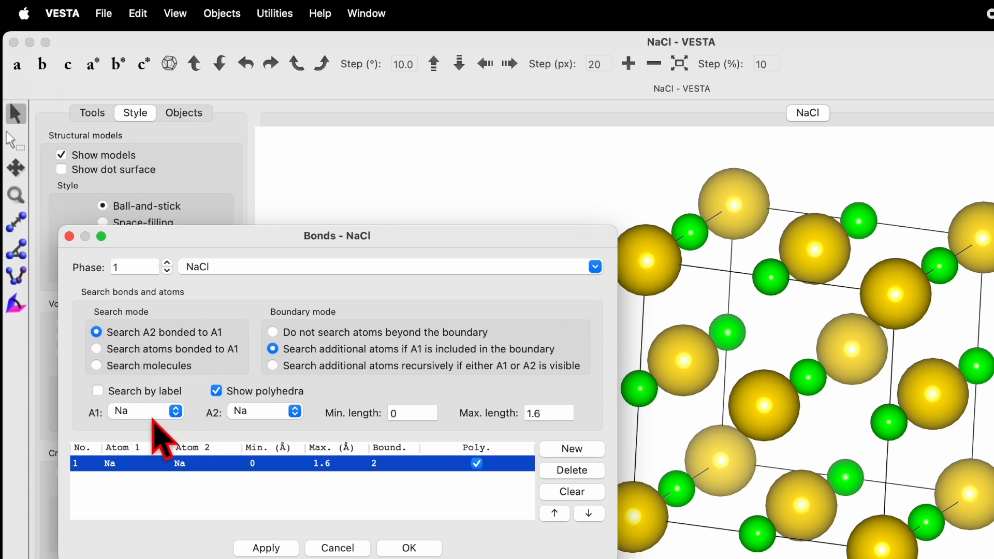
pyautogui.click(267, 413)
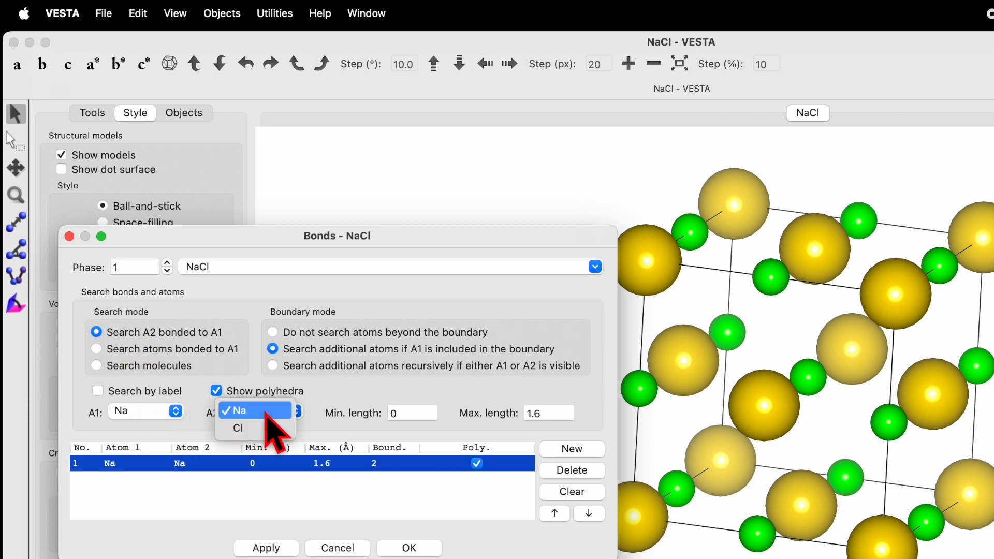
pyautogui.click(267, 428)
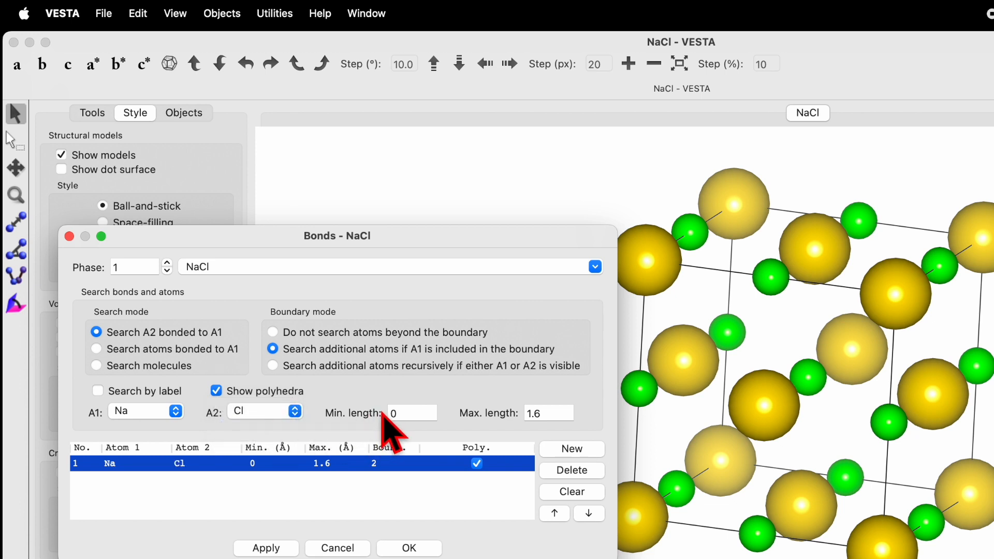
# Set the maximum length of the Na–Cl bond to 3 Å and apply it to the structure
pyautogui.click(390, 412)
pyautogui.click(561, 412)
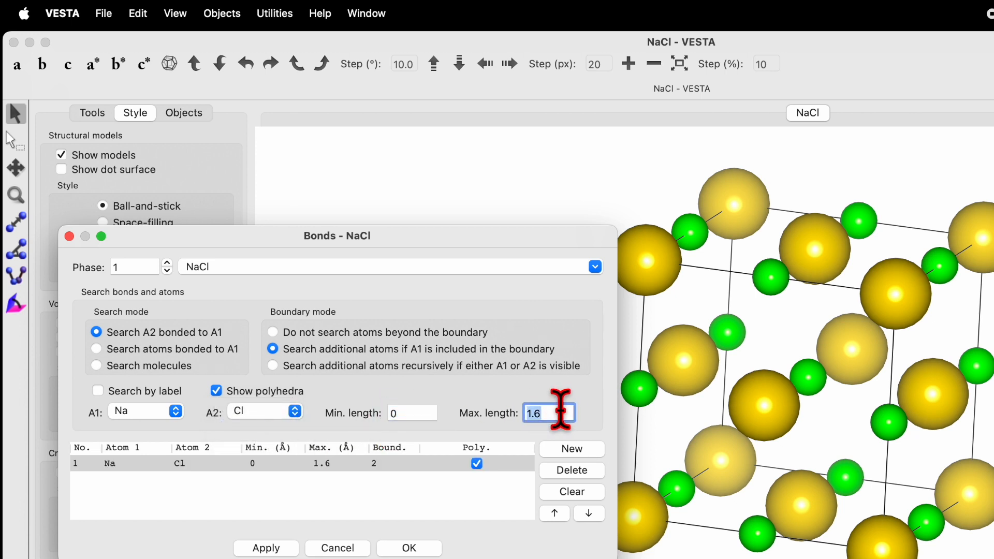
pyautogui.write('3')
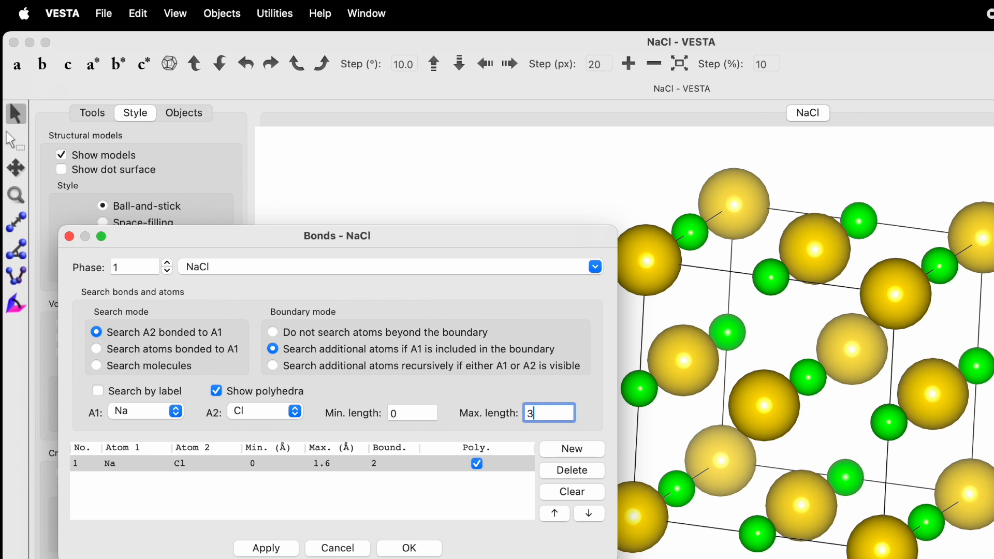
pyautogui.click(472, 504)
pyautogui.click(464, 467)
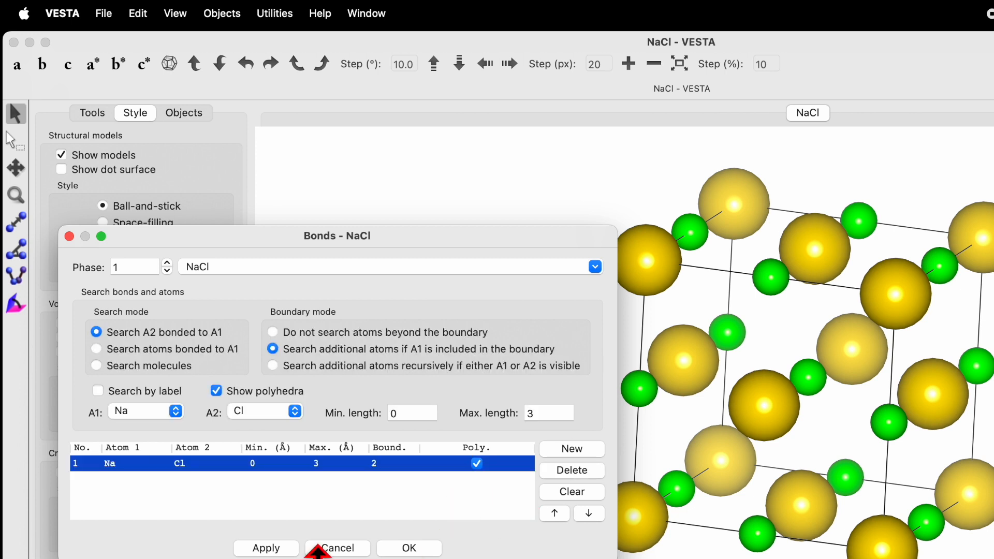
pyautogui.click(266, 548)
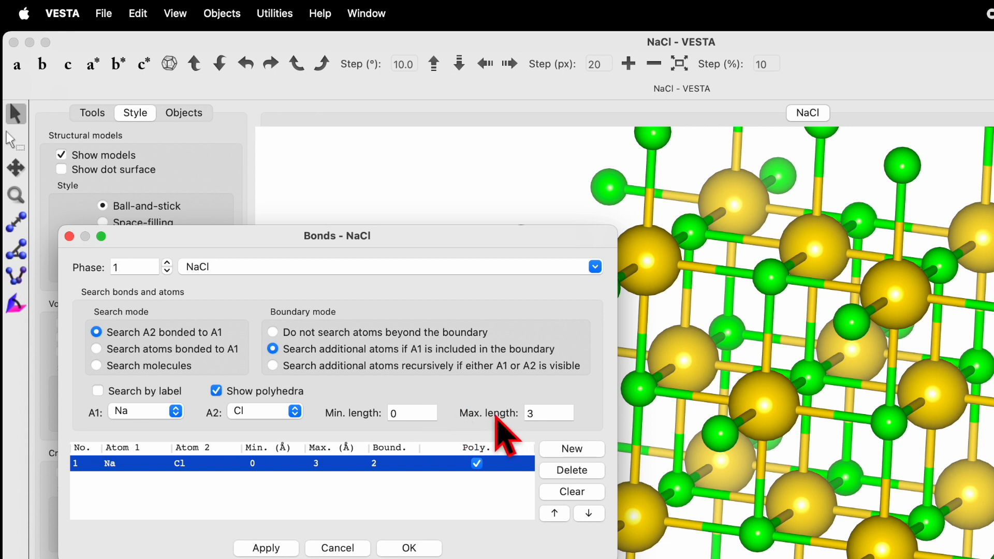
# Try a maximum Na–Cl bond length of 5 Å on the structure
pyautogui.click(547, 408)
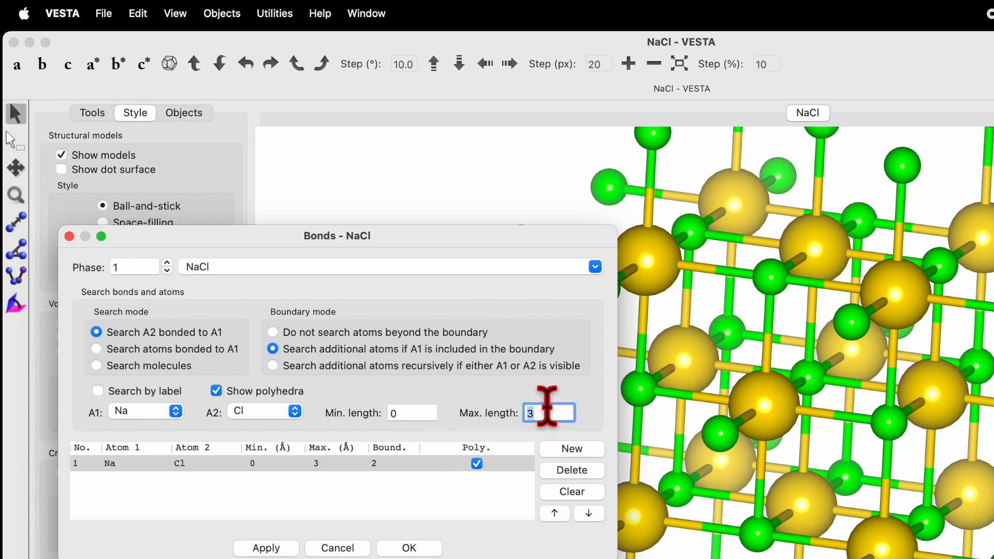
pyautogui.write('5')
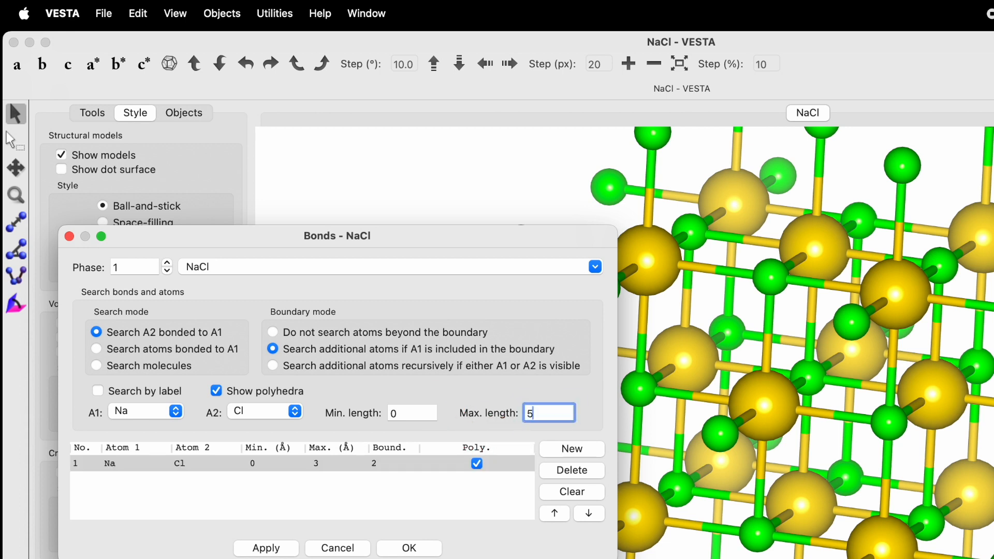
pyautogui.click(278, 549)
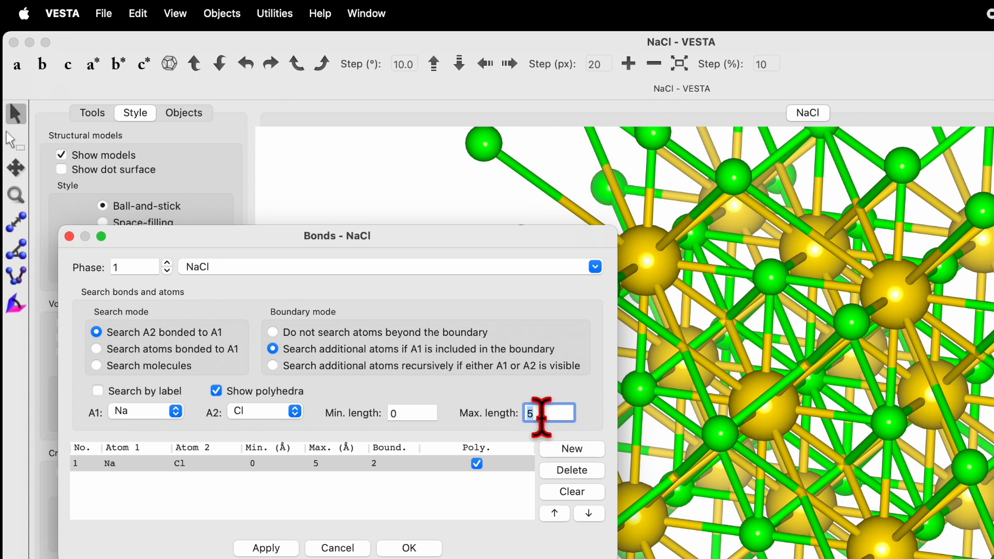
# Return the maximum Na–Cl bond length to 3 Å, and accept the bond settings
pyautogui.write('3')
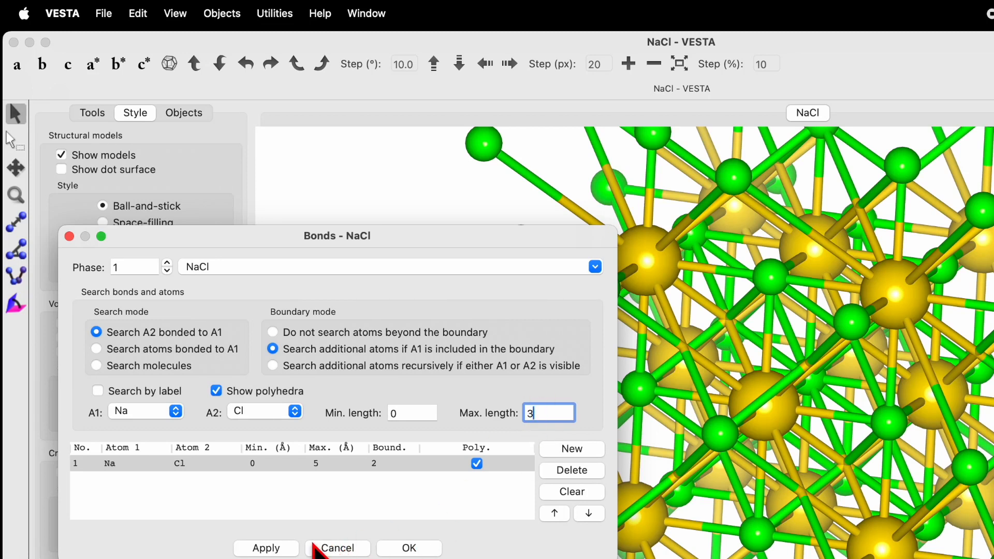
pyautogui.click(264, 549)
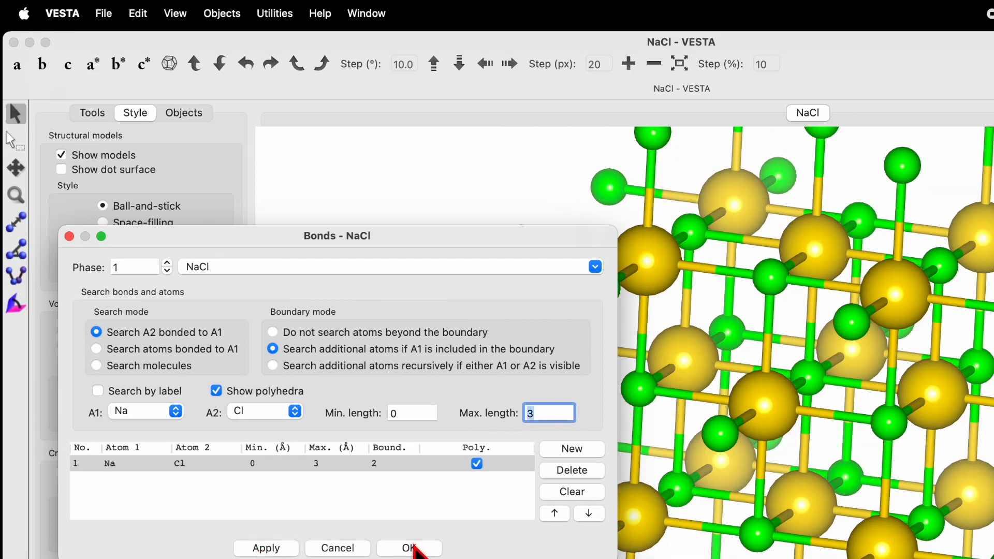
pyautogui.click(408, 549)
pyautogui.moveTo(854, 440); pyautogui.dragTo(879, 303)
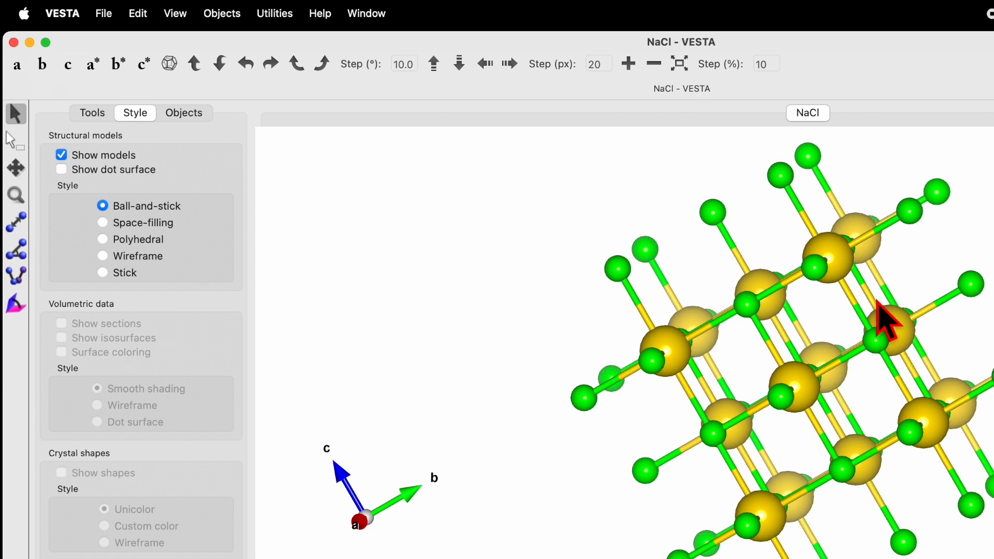